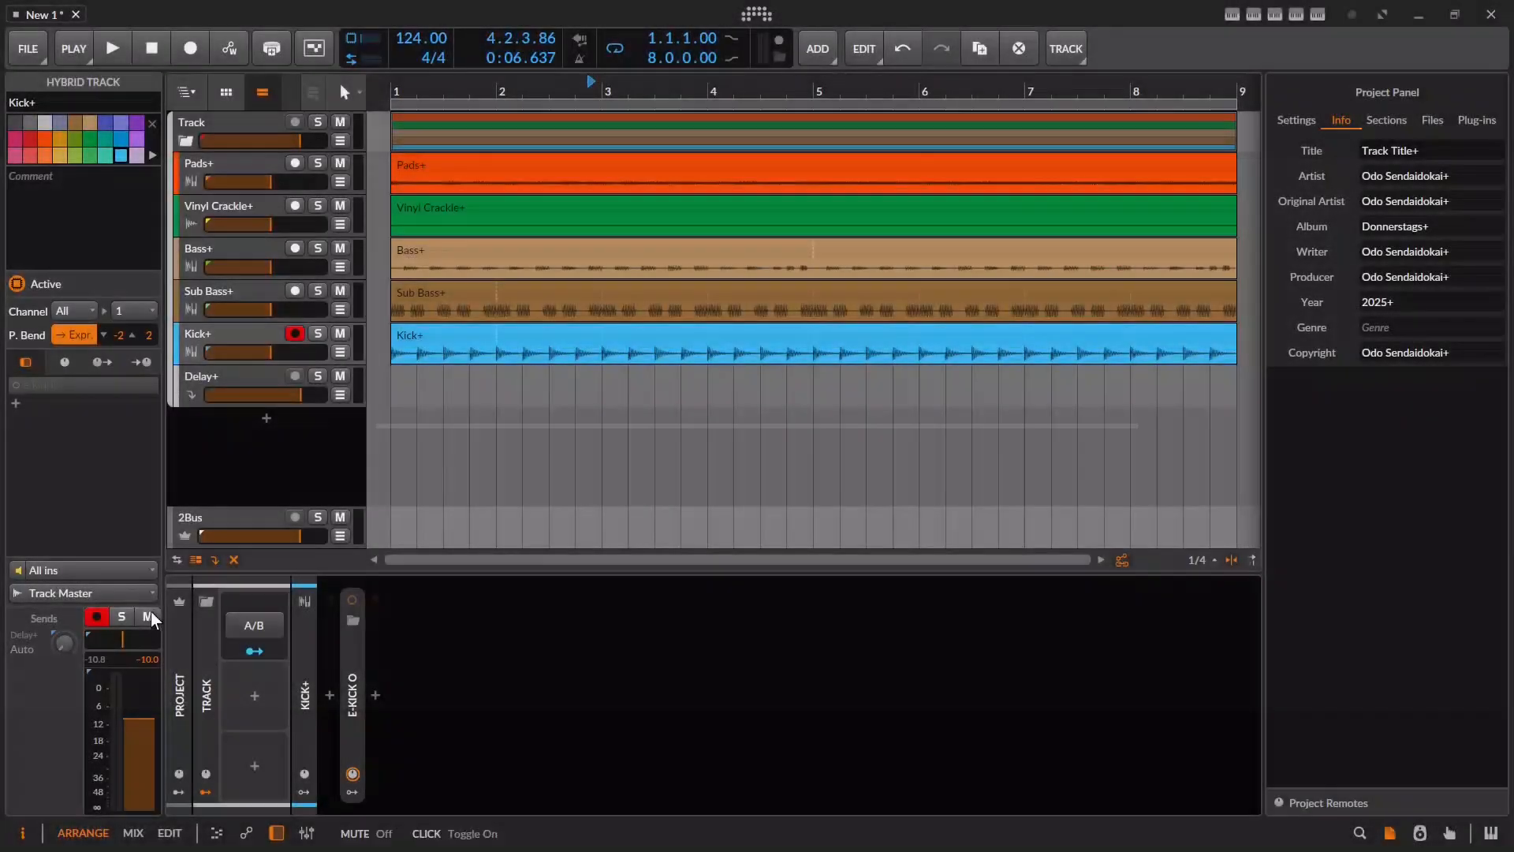
# Step: Select the E-Kick O device on the Kick+ track and play the arrangement briefly from bar 1
pyautogui.click(480, 651)
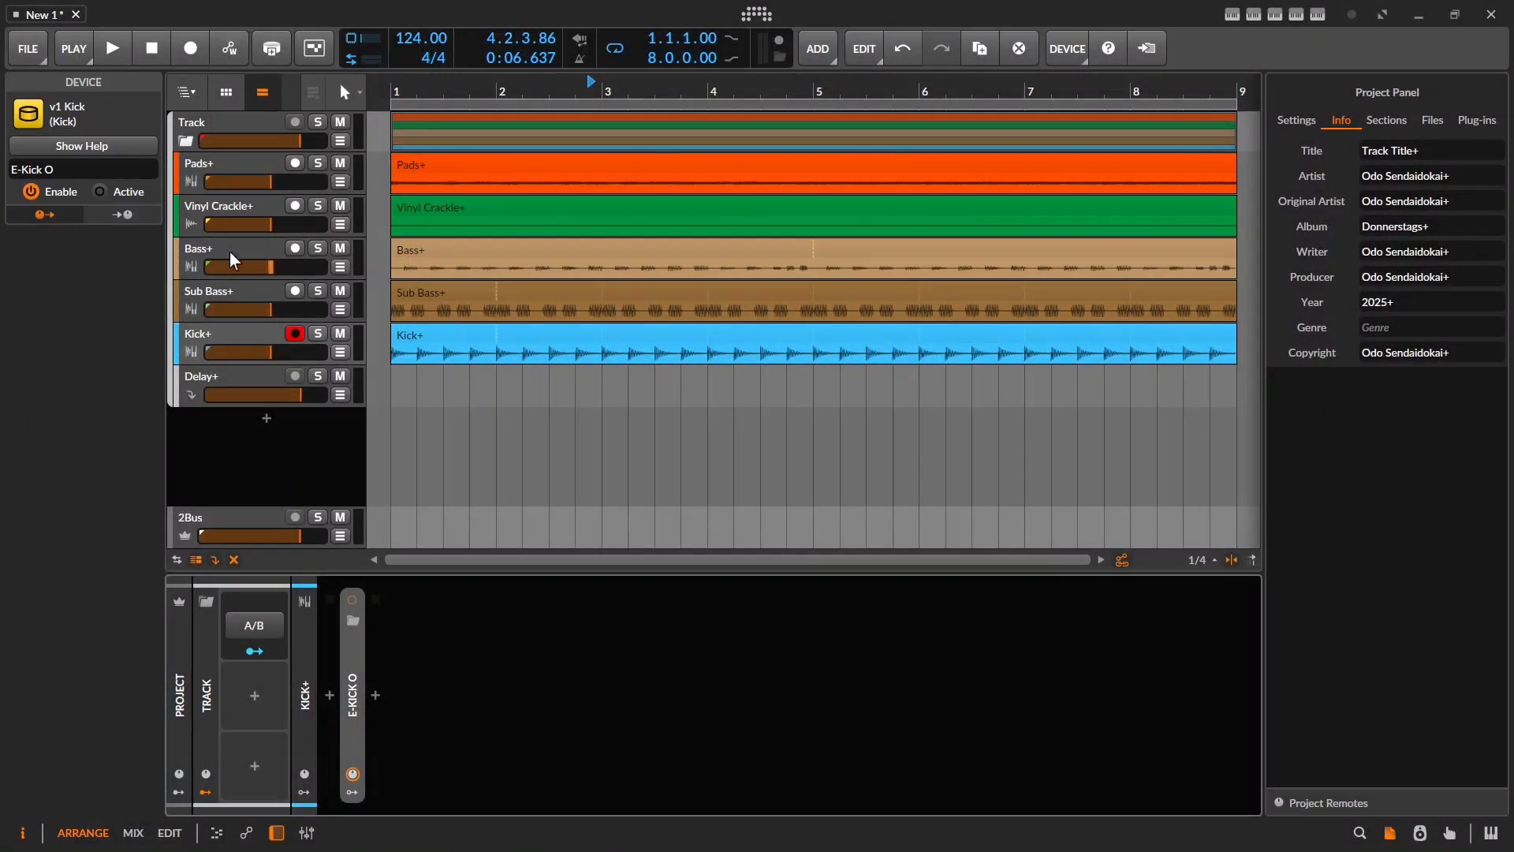
pyautogui.click(152, 49)
pyautogui.click(113, 48)
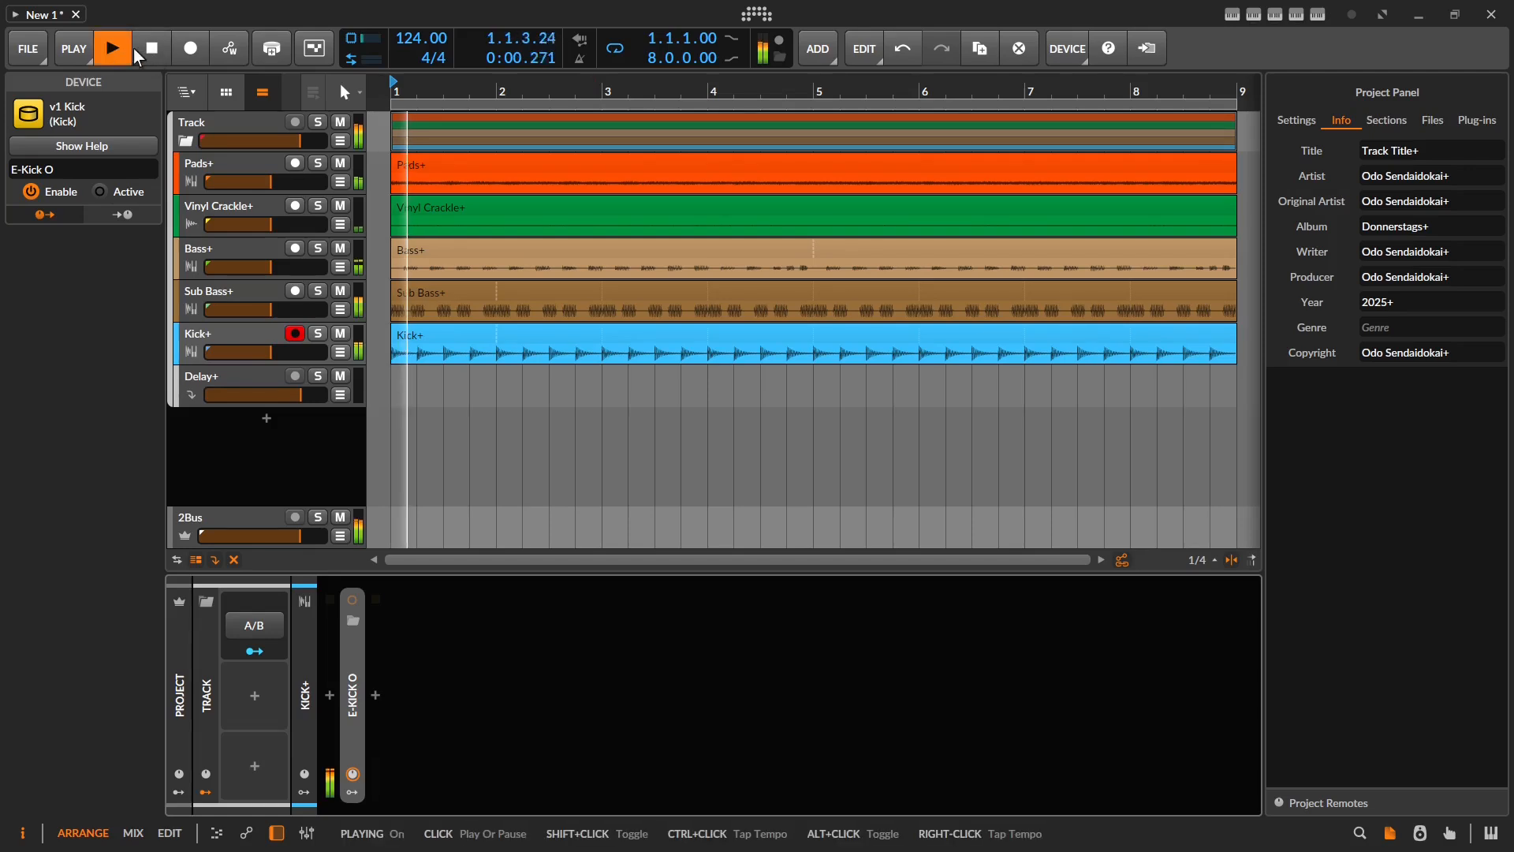
pyautogui.click(149, 52)
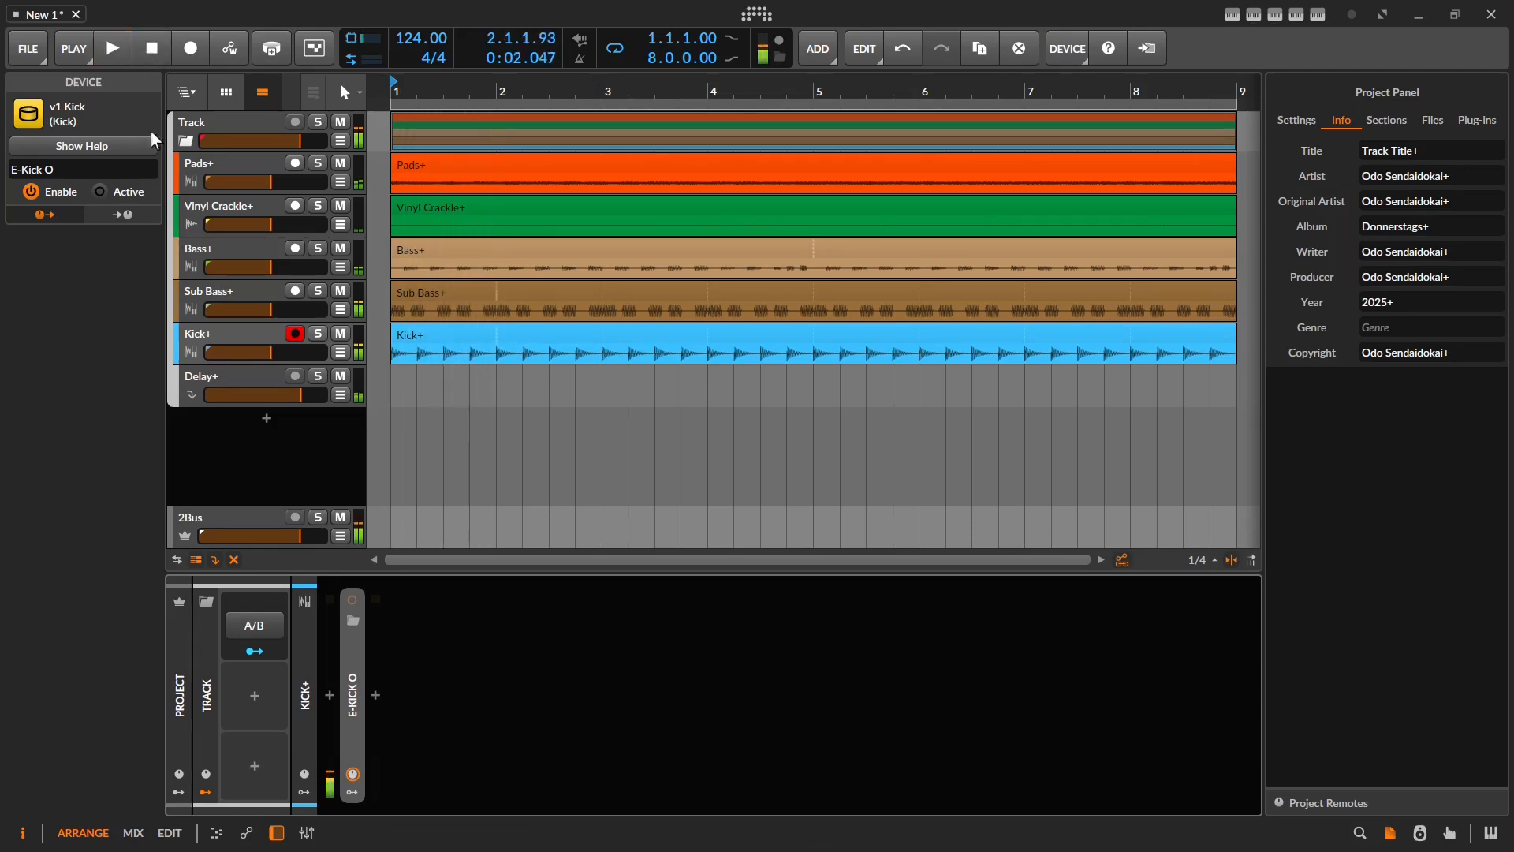
# Step: Insert an EQ+ device after E-Kick O on the Kick+ track
pyautogui.click(208, 327)
pyautogui.click(418, 336)
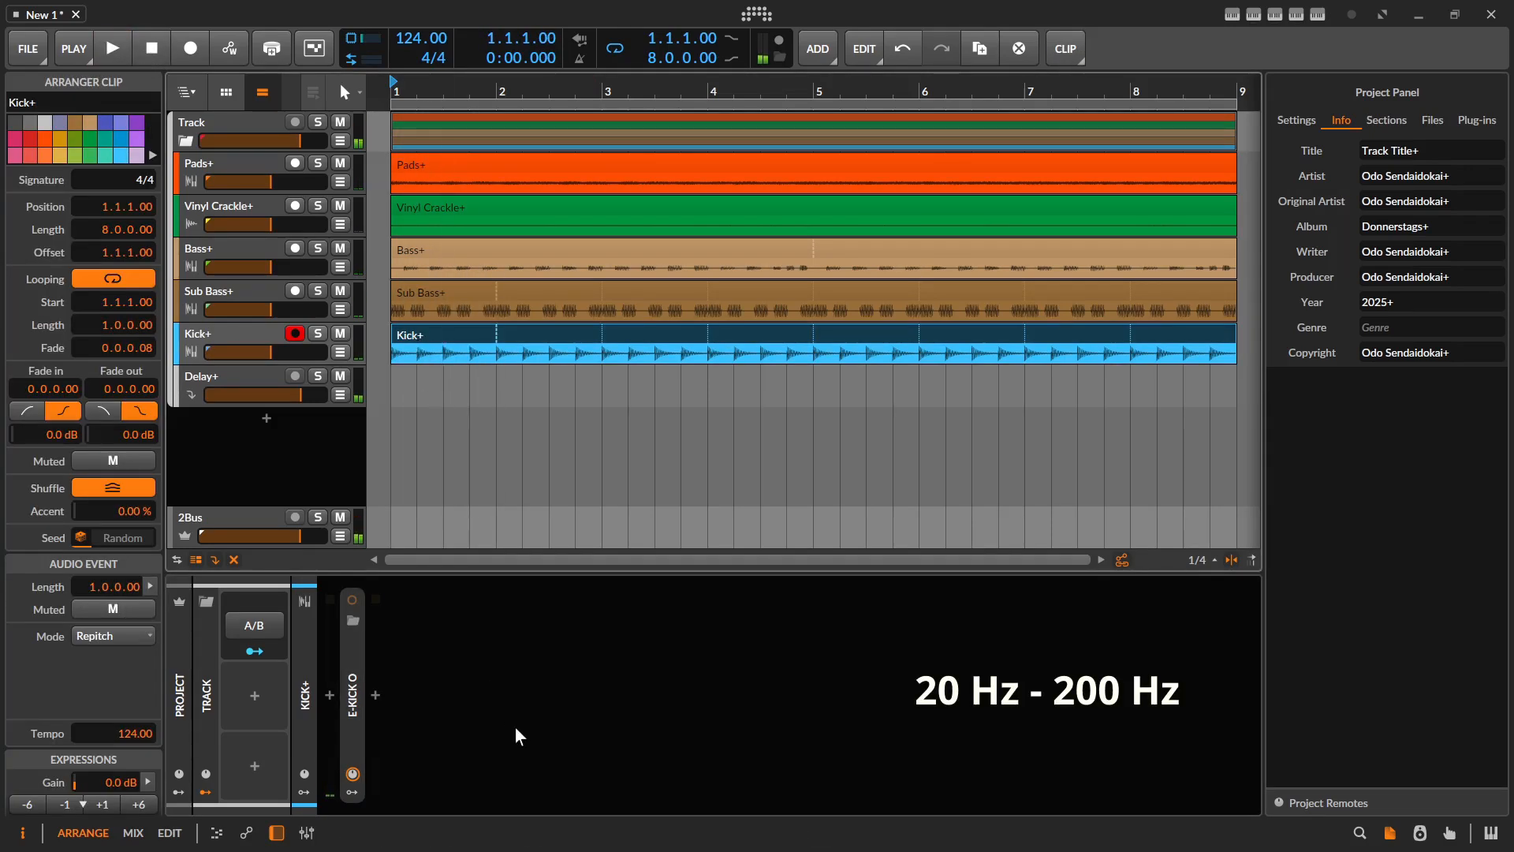
pyautogui.doubleClick(517, 728)
pyautogui.write('eq')
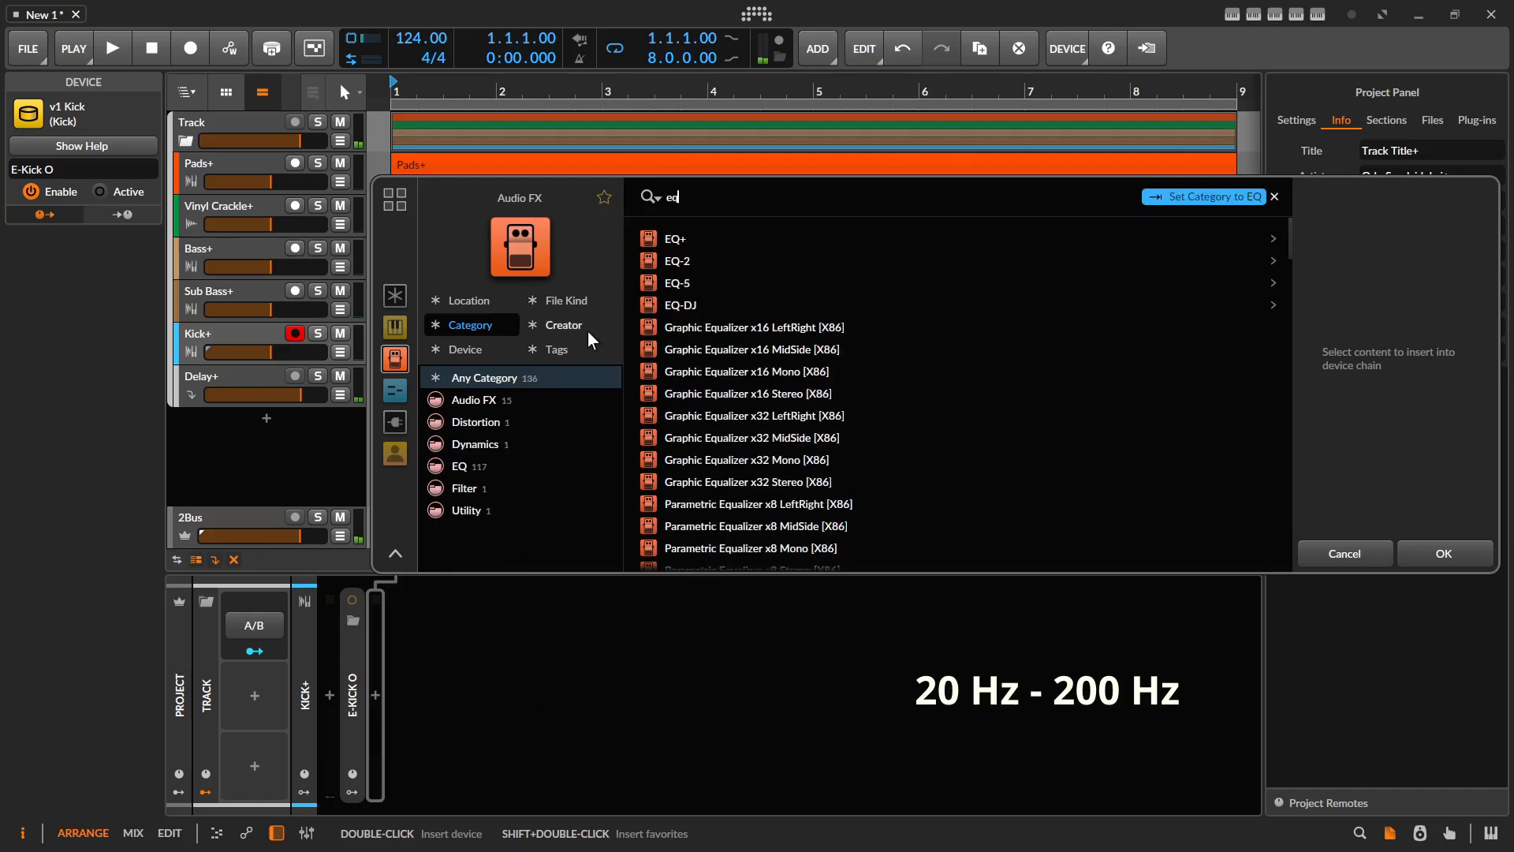
pyautogui.click(701, 243)
pyautogui.doubleClick(700, 236)
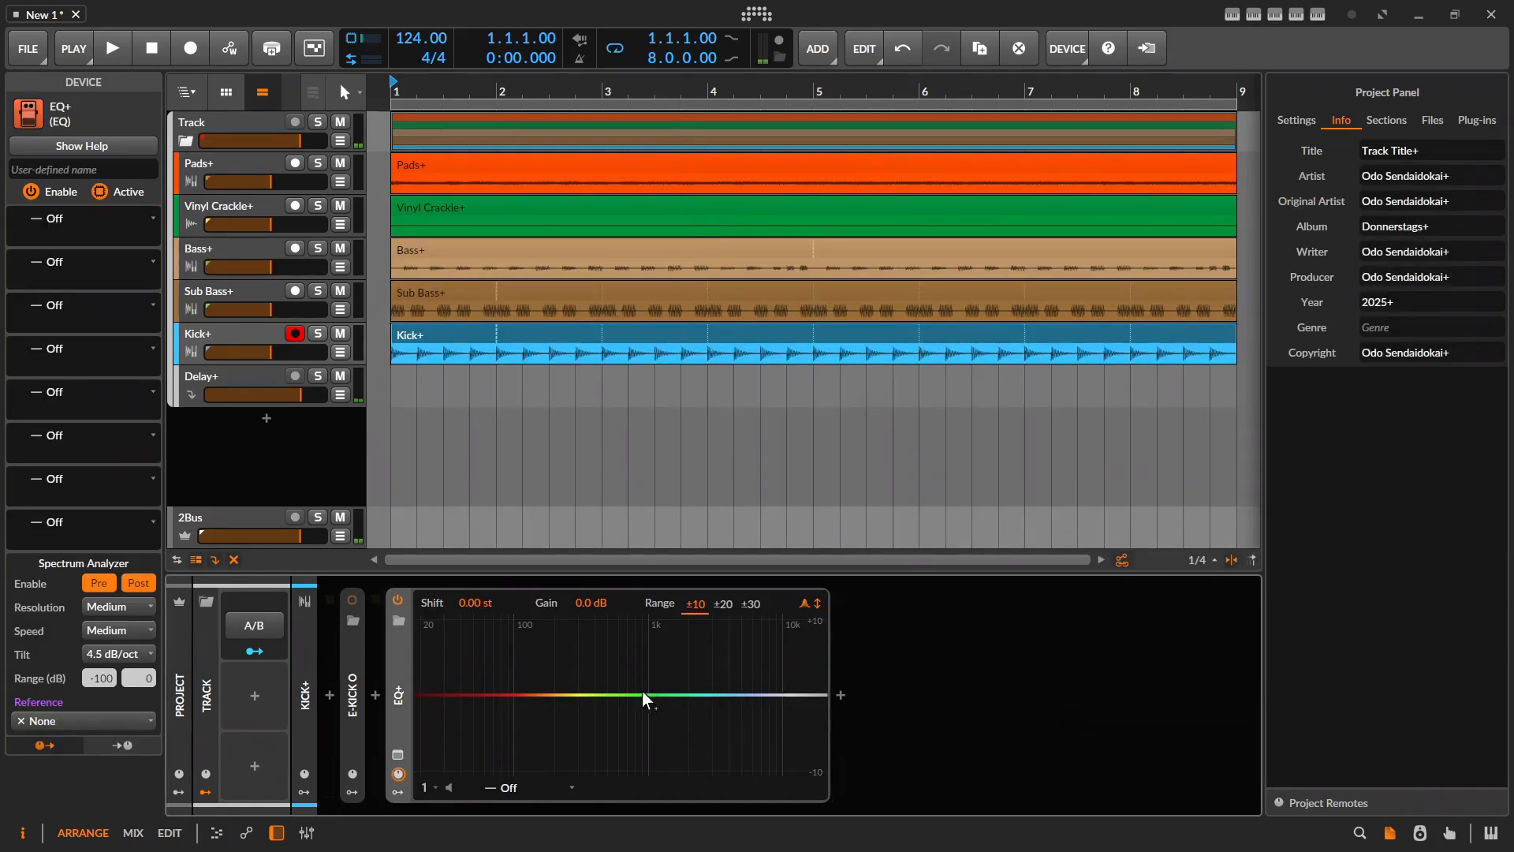
# Step: Start playback and add a 2-pole low-cut band at about 54 Hz to the Kick+ EQ+
pyautogui.press('space')
pyautogui.moveTo(457, 697); pyautogui.dragTo(478, 695)
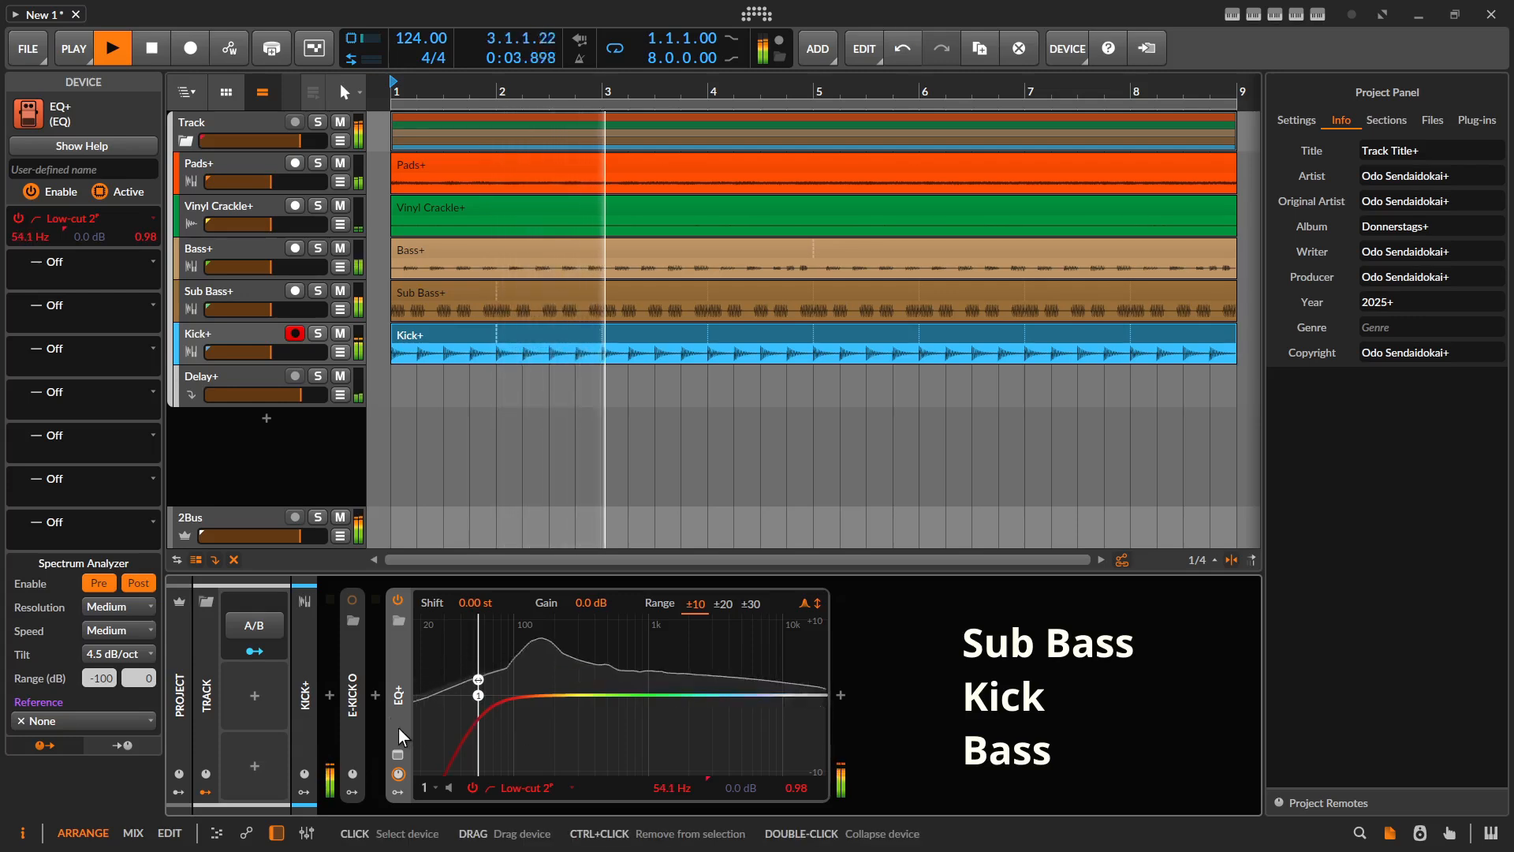
# Step: Set the EQ+ spectrum reference to Sub Bass+ (POST) and move the kick's low-cut to about 89 Hz
pyautogui.click(91, 723)
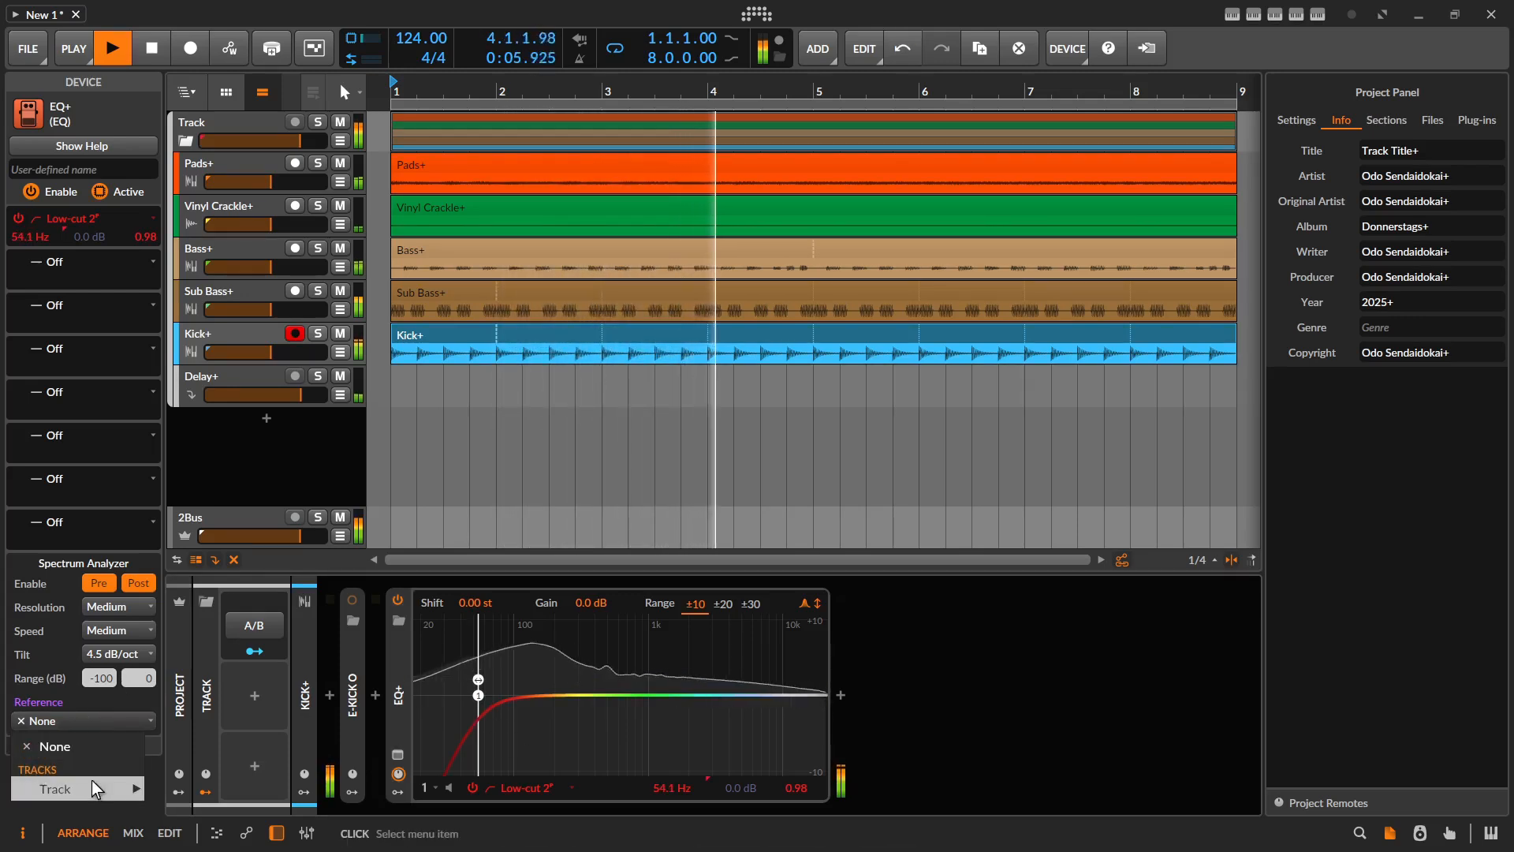
pyautogui.moveTo(98, 791)
pyautogui.moveTo(236, 789)
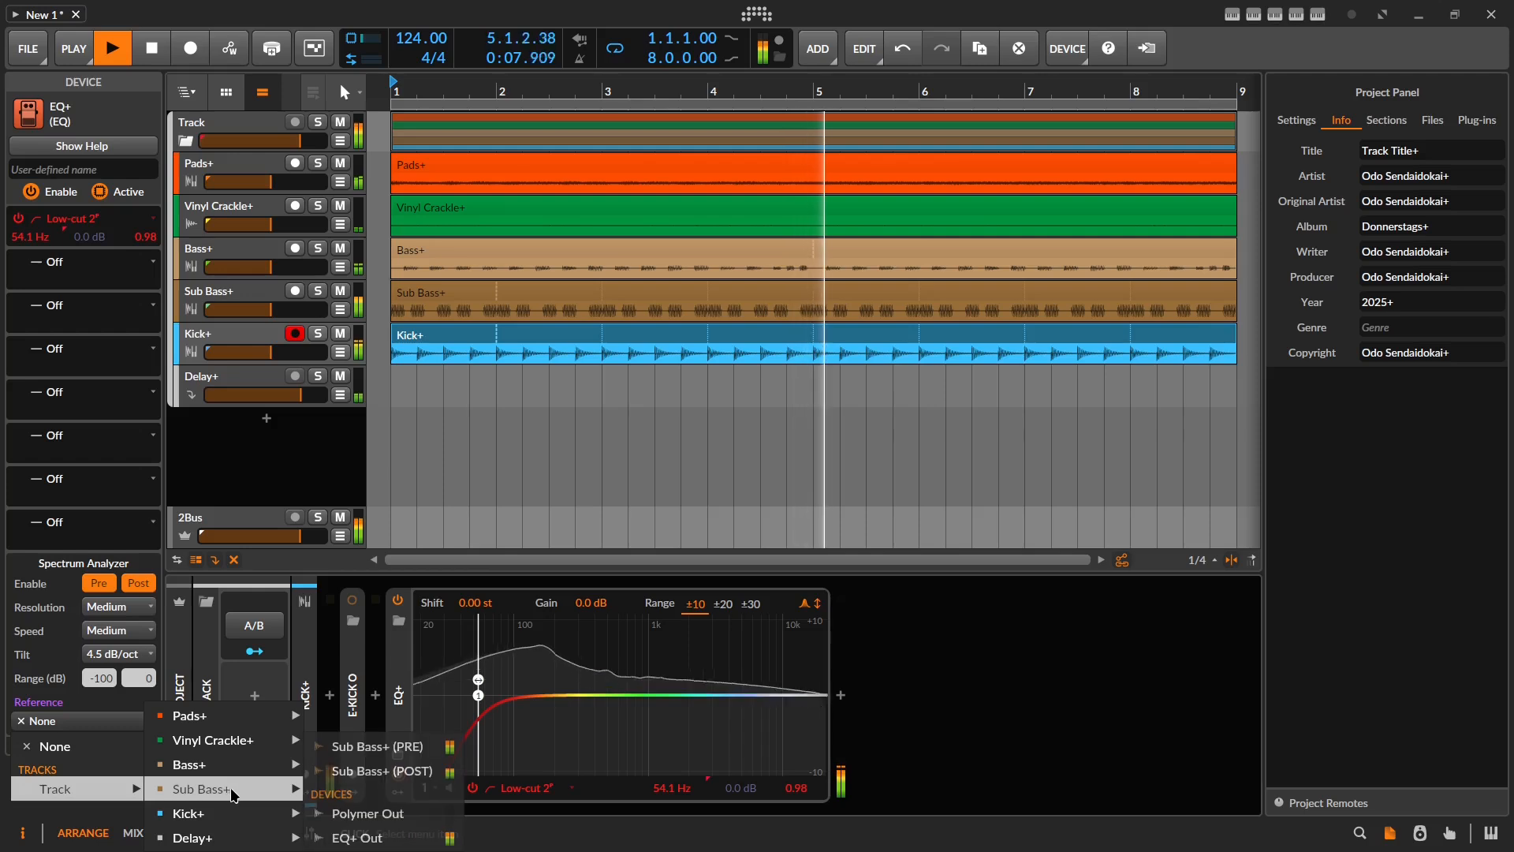
pyautogui.click(392, 770)
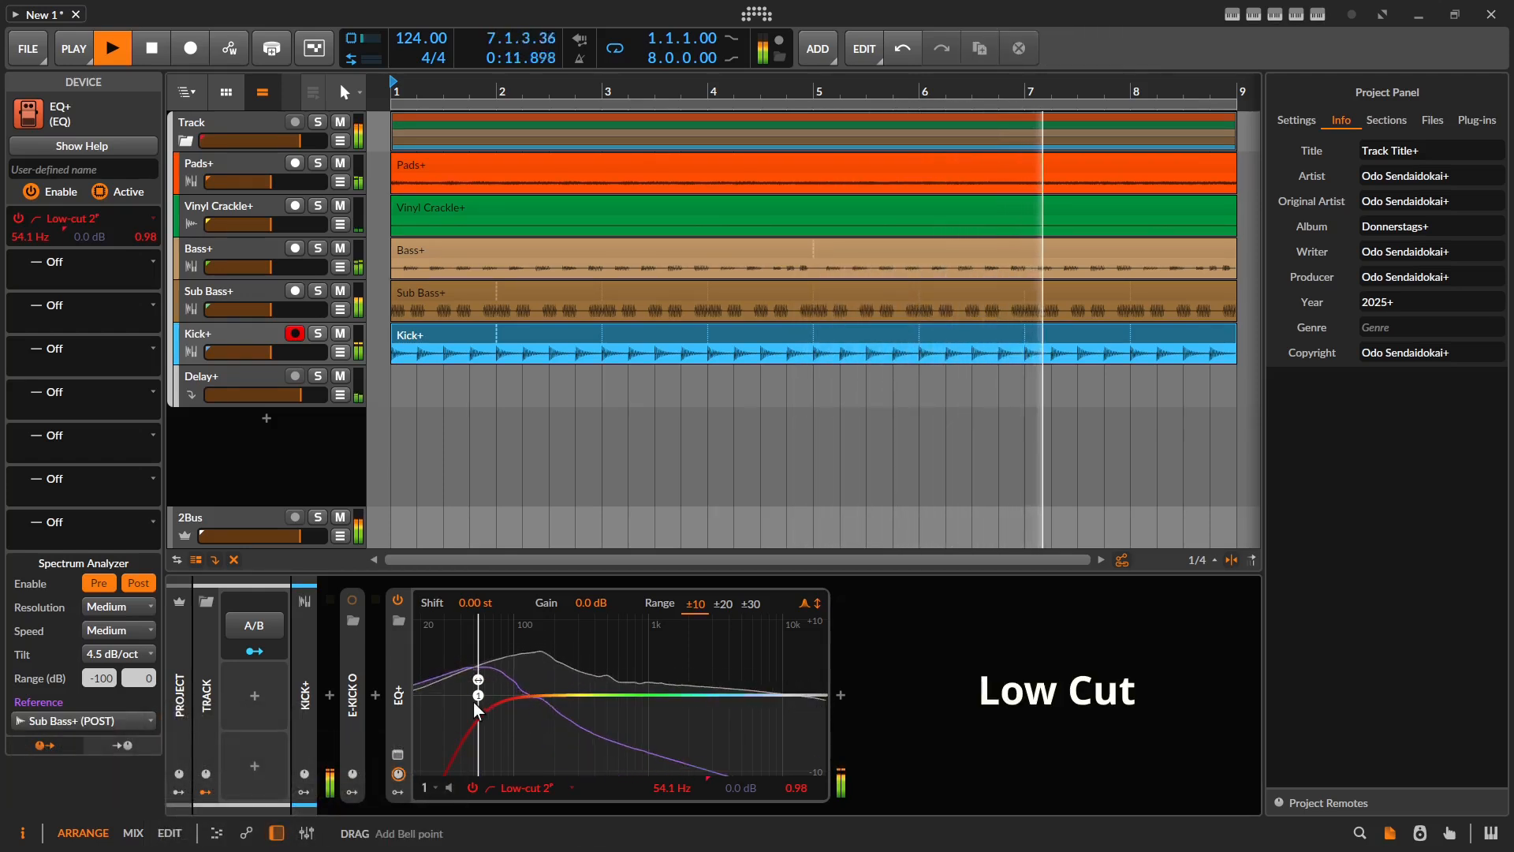
pyautogui.moveTo(478, 695); pyautogui.dragTo(508, 705)
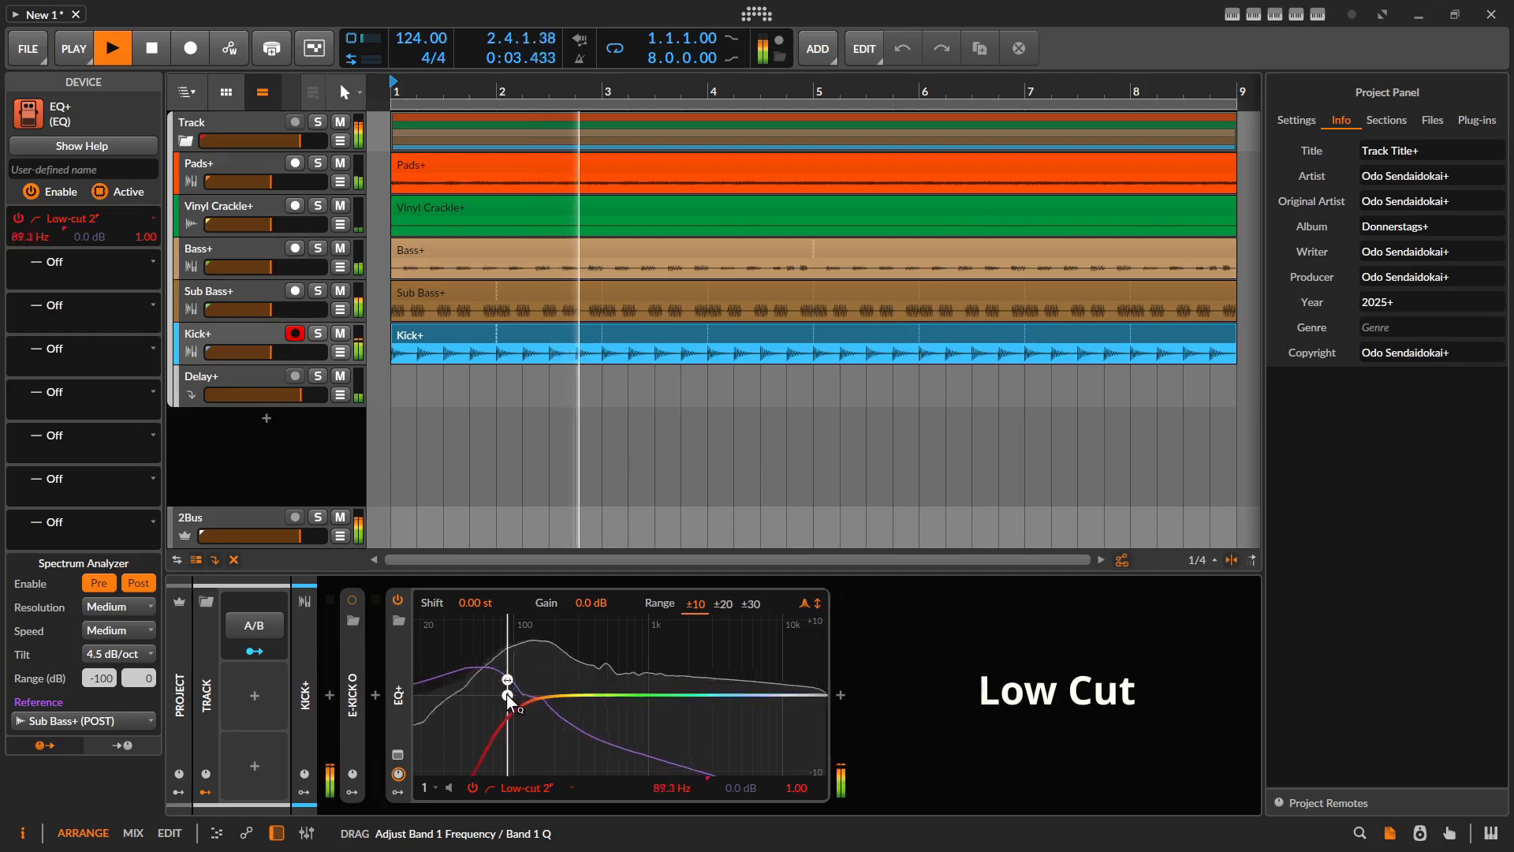
pyautogui.click(527, 787)
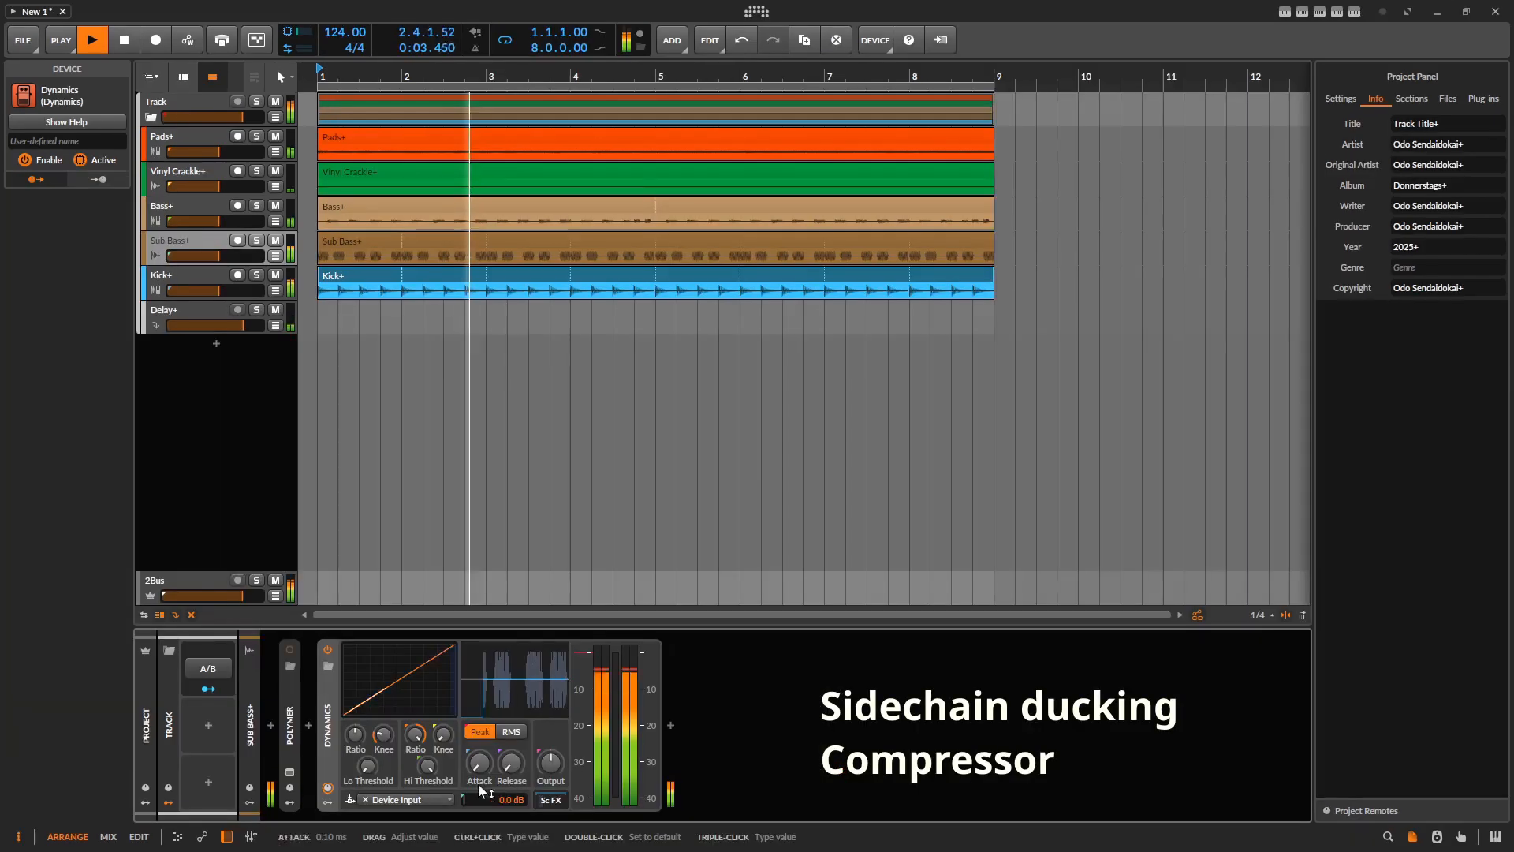
# Step: Bring up the sidechain source choices of the Sub Bass+ Dynamics device and expand the available tracks
pyautogui.click(406, 799)
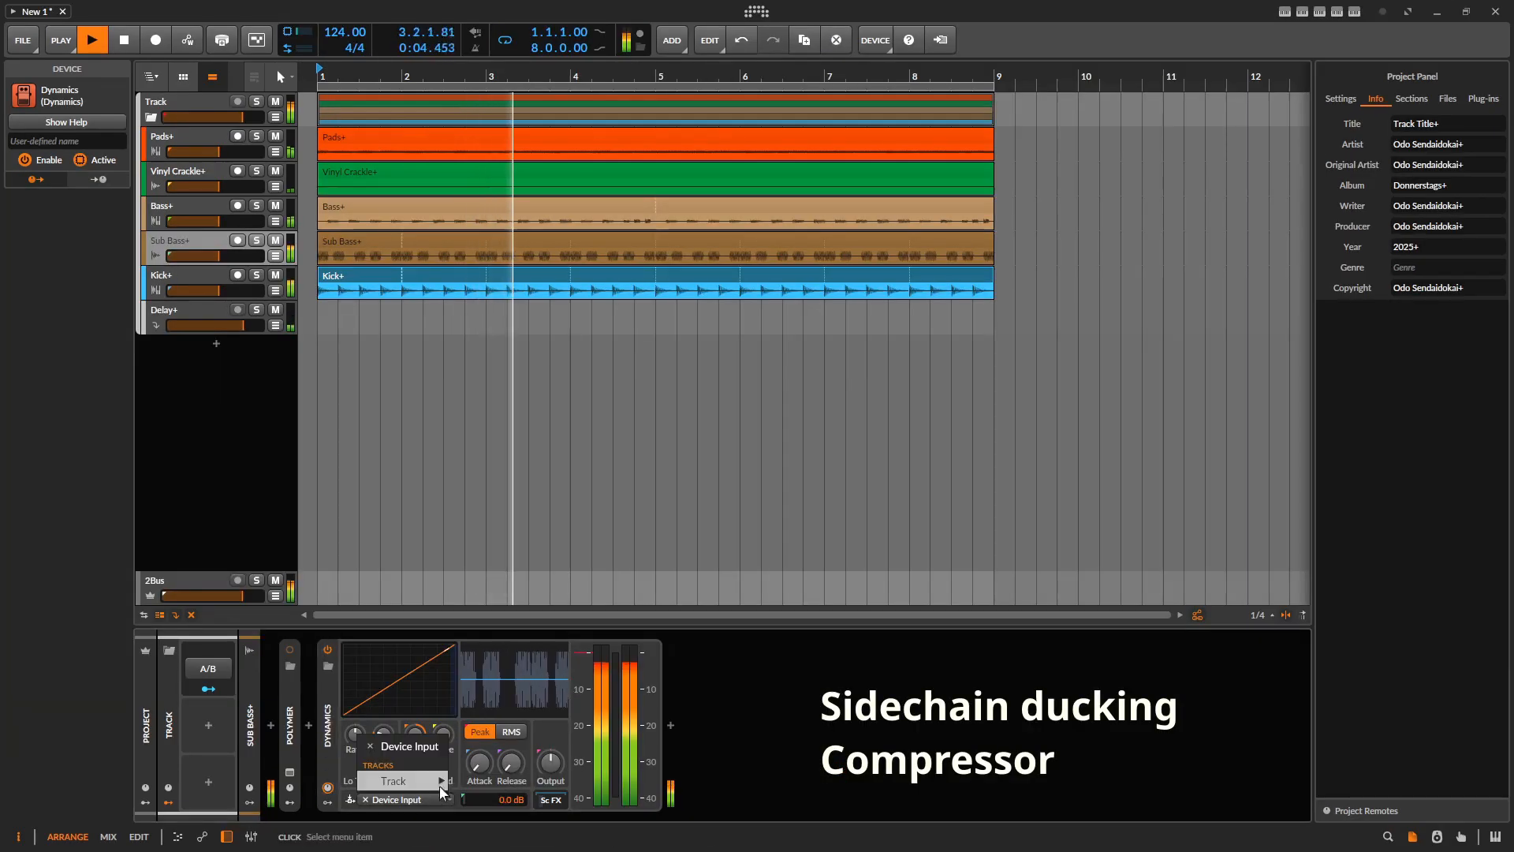
pyautogui.moveTo(403, 780)
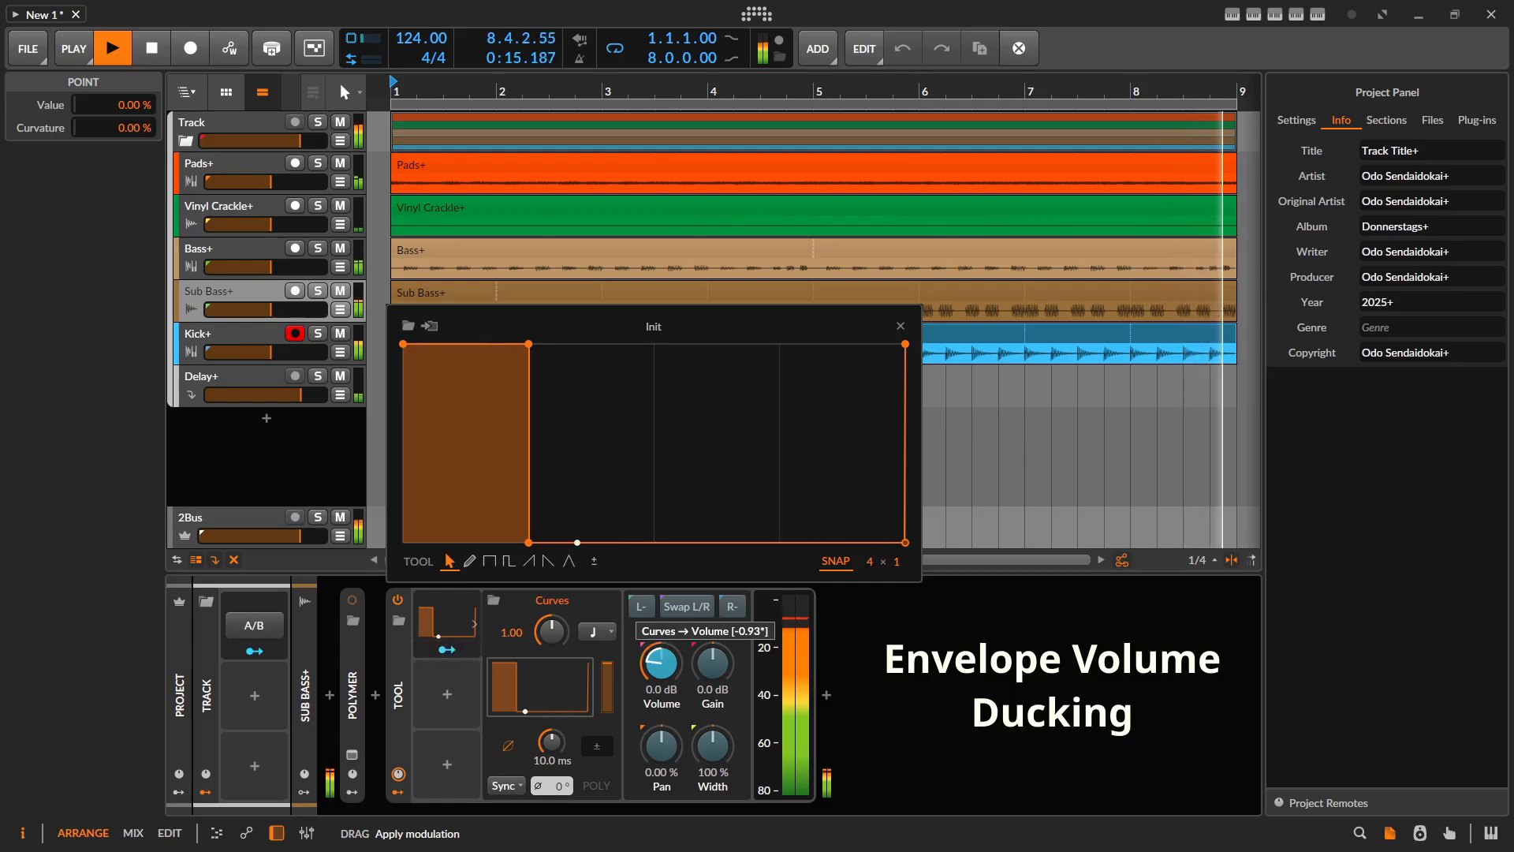
# Step: Modulate the Volume of the Sub Bass+ Tool device with Curves and adjust the Curves smoothing time
pyautogui.moveTo(660, 663); pyautogui.dragTo(661, 671)
pyautogui.moveTo(550, 752); pyautogui.dragTo(550, 739)
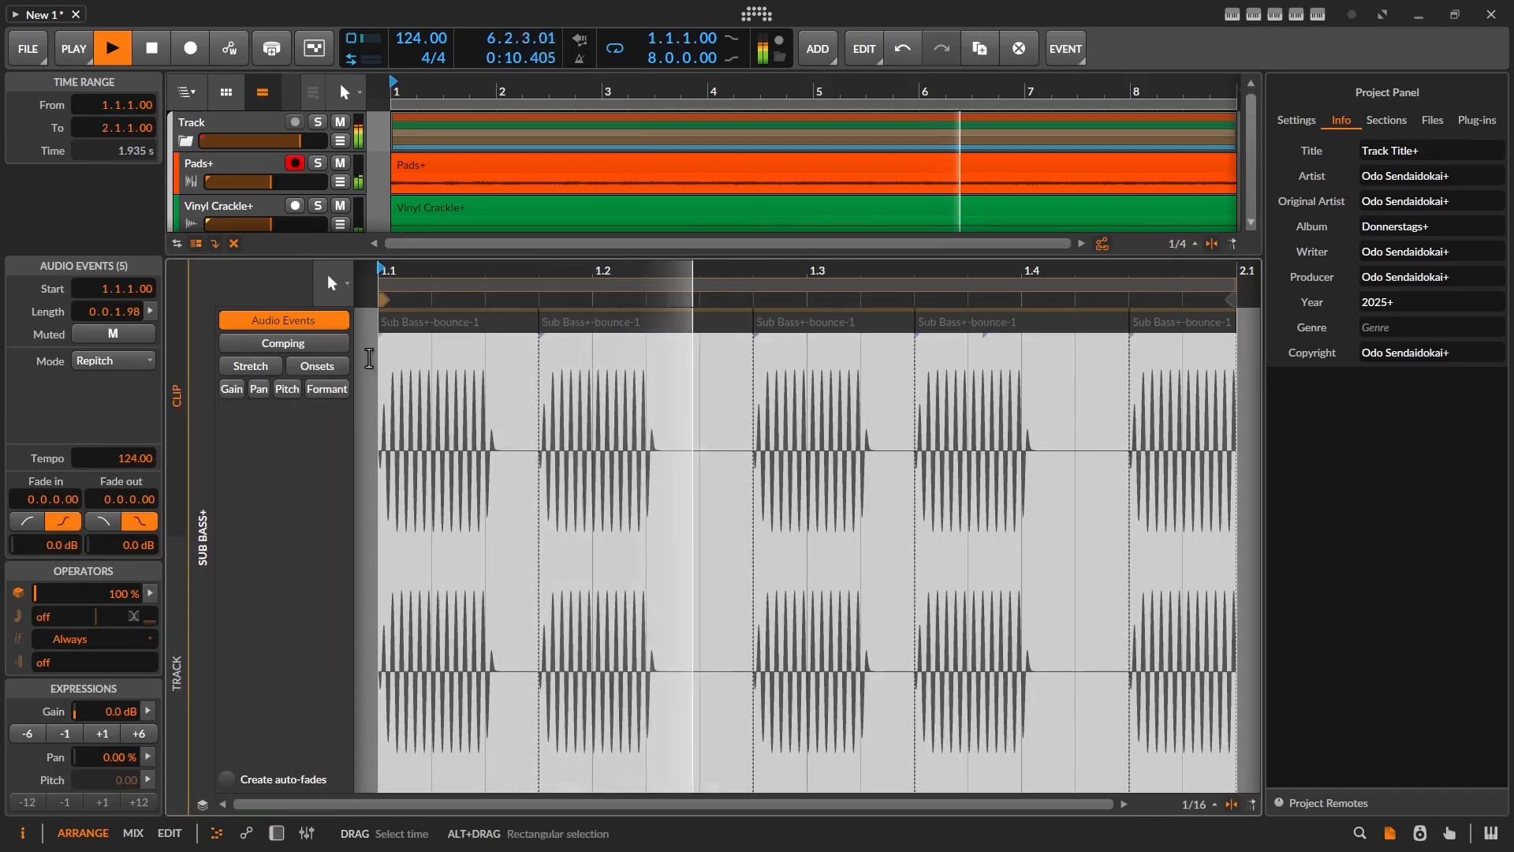
# Step: Shape a fade-in of about 0.0.0.57 on the Sub Bass+ audio events, return to the track's devices and stop playback
pyautogui.moveTo(392, 338); pyautogui.dragTo(404, 410)
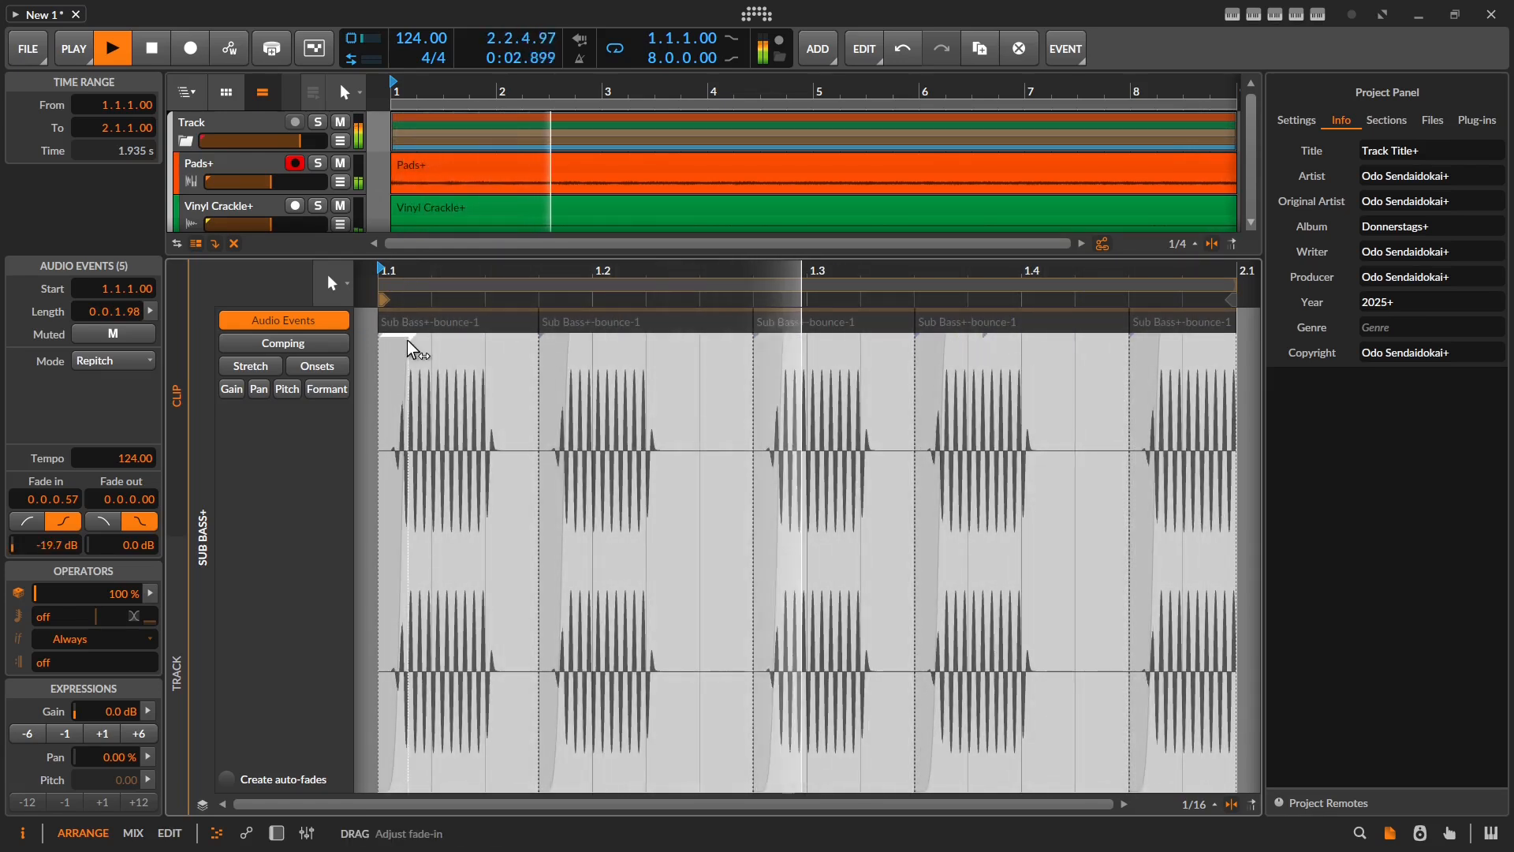
pyautogui.moveTo(409, 339)
pyautogui.mouseDown()
pyautogui.moveTo(477, 351)
pyautogui.moveTo(419, 348)
pyautogui.moveTo(431, 359)
pyautogui.mouseUp()
pyautogui.press('d')
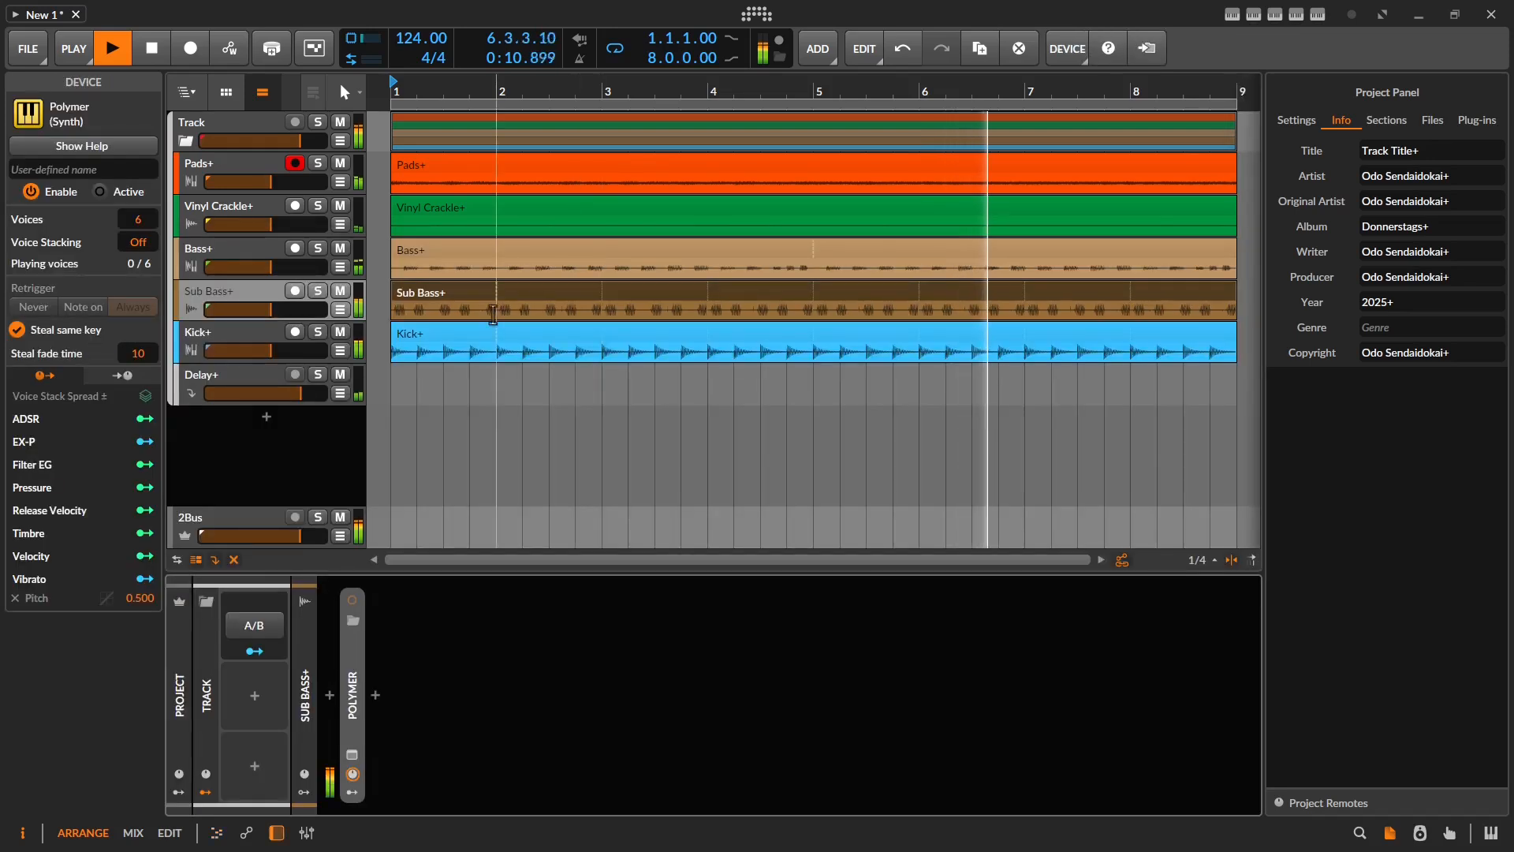
pyautogui.click(426, 294)
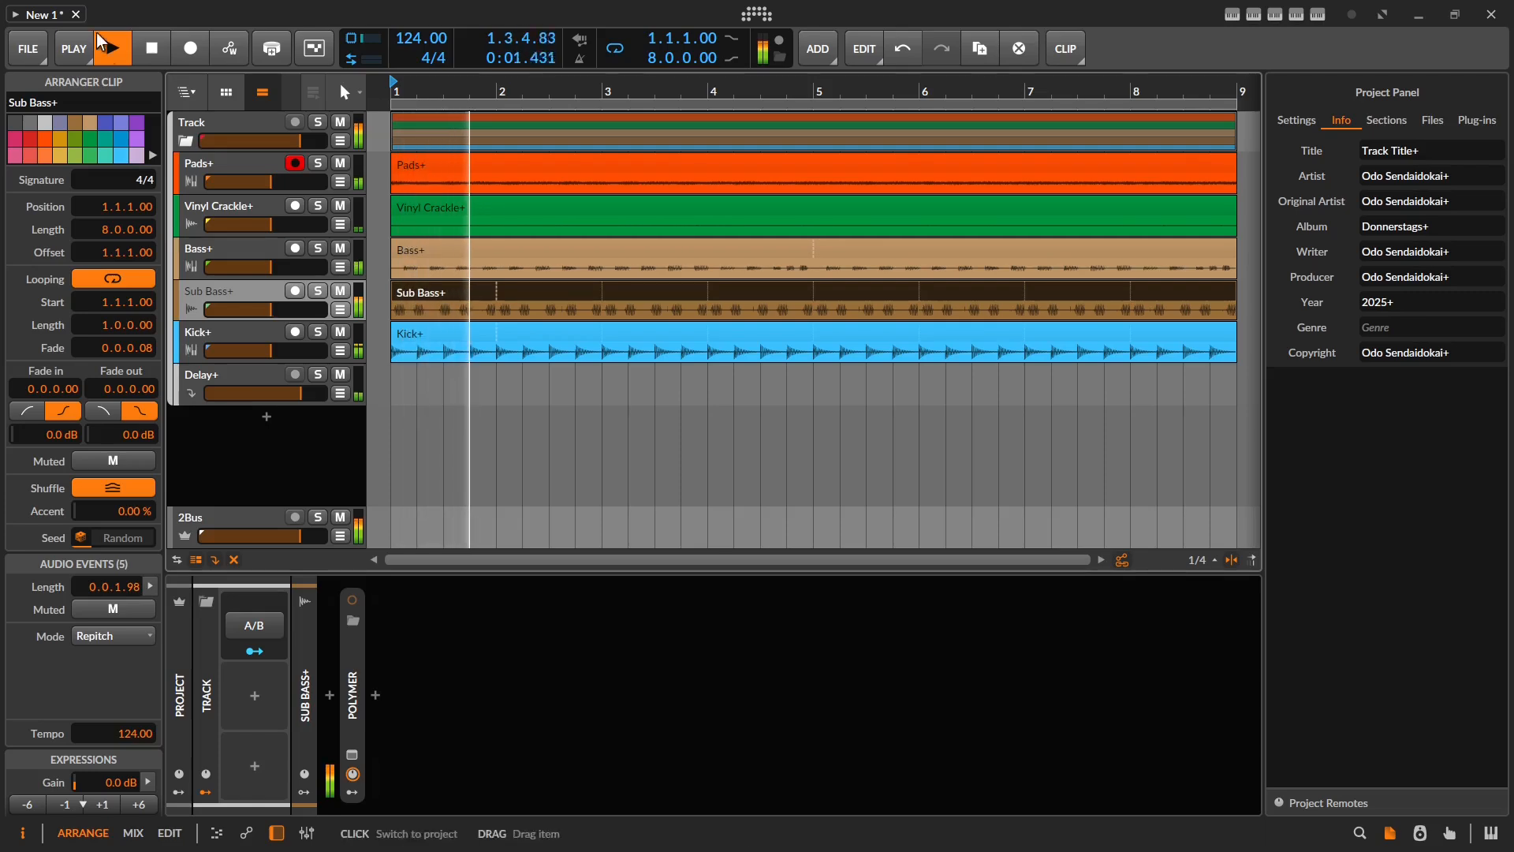
pyautogui.click(152, 52)
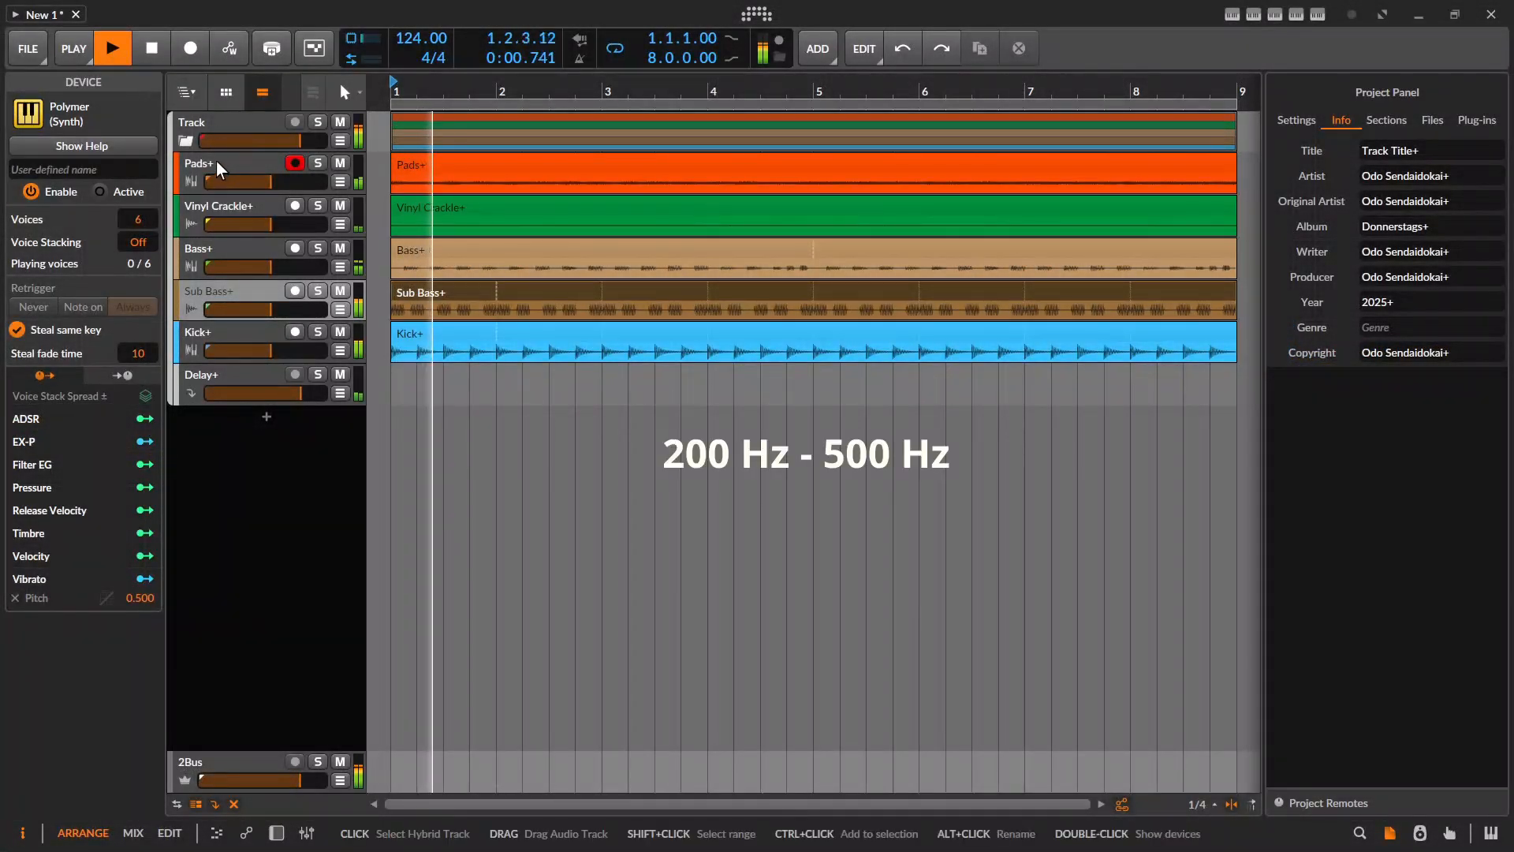
# Step: Show the devices of the Pads+ track and add a 2-pole low-cut at about 122 Hz to its EQ+
pyautogui.click(244, 170)
pyautogui.doubleClick(249, 173)
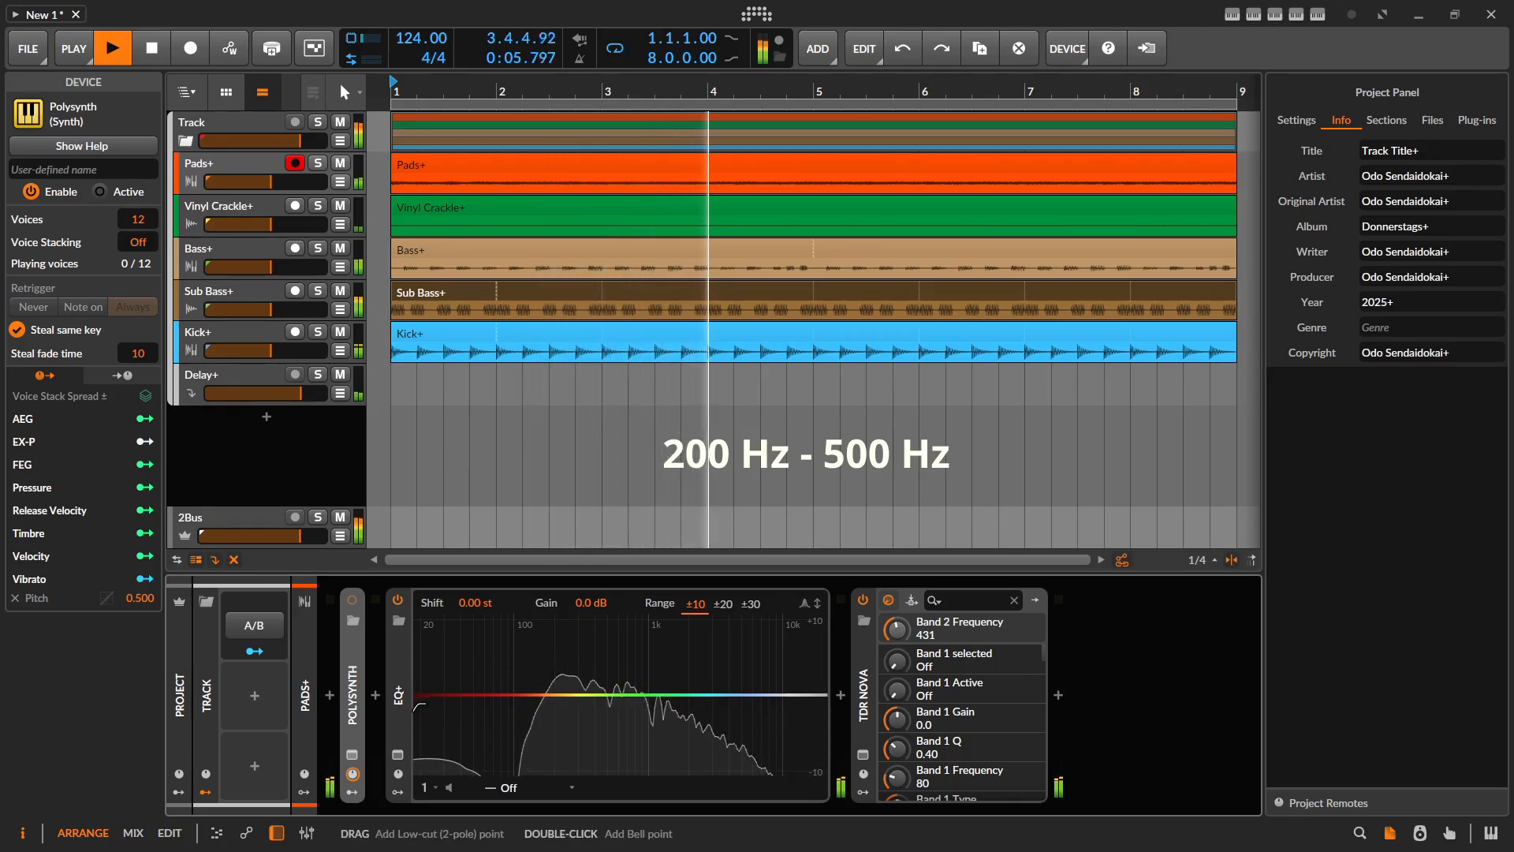
pyautogui.moveTo(418, 705); pyautogui.dragTo(525, 716)
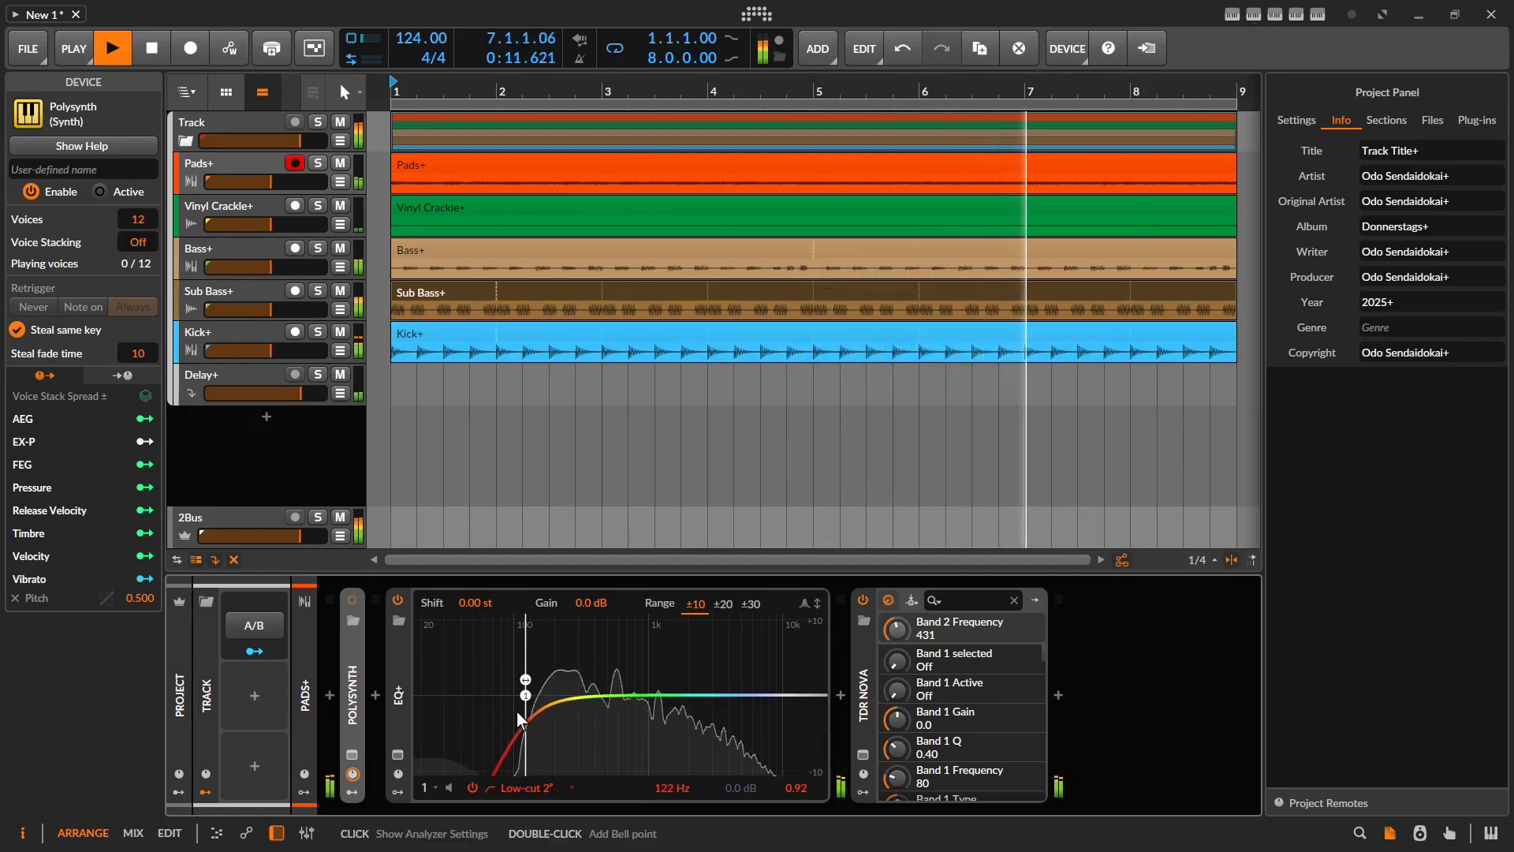
# Step: Cut band II of the Pads+ TDR Nova by about 13 dB near 330 Hz and close the plug-in
pyautogui.click(862, 754)
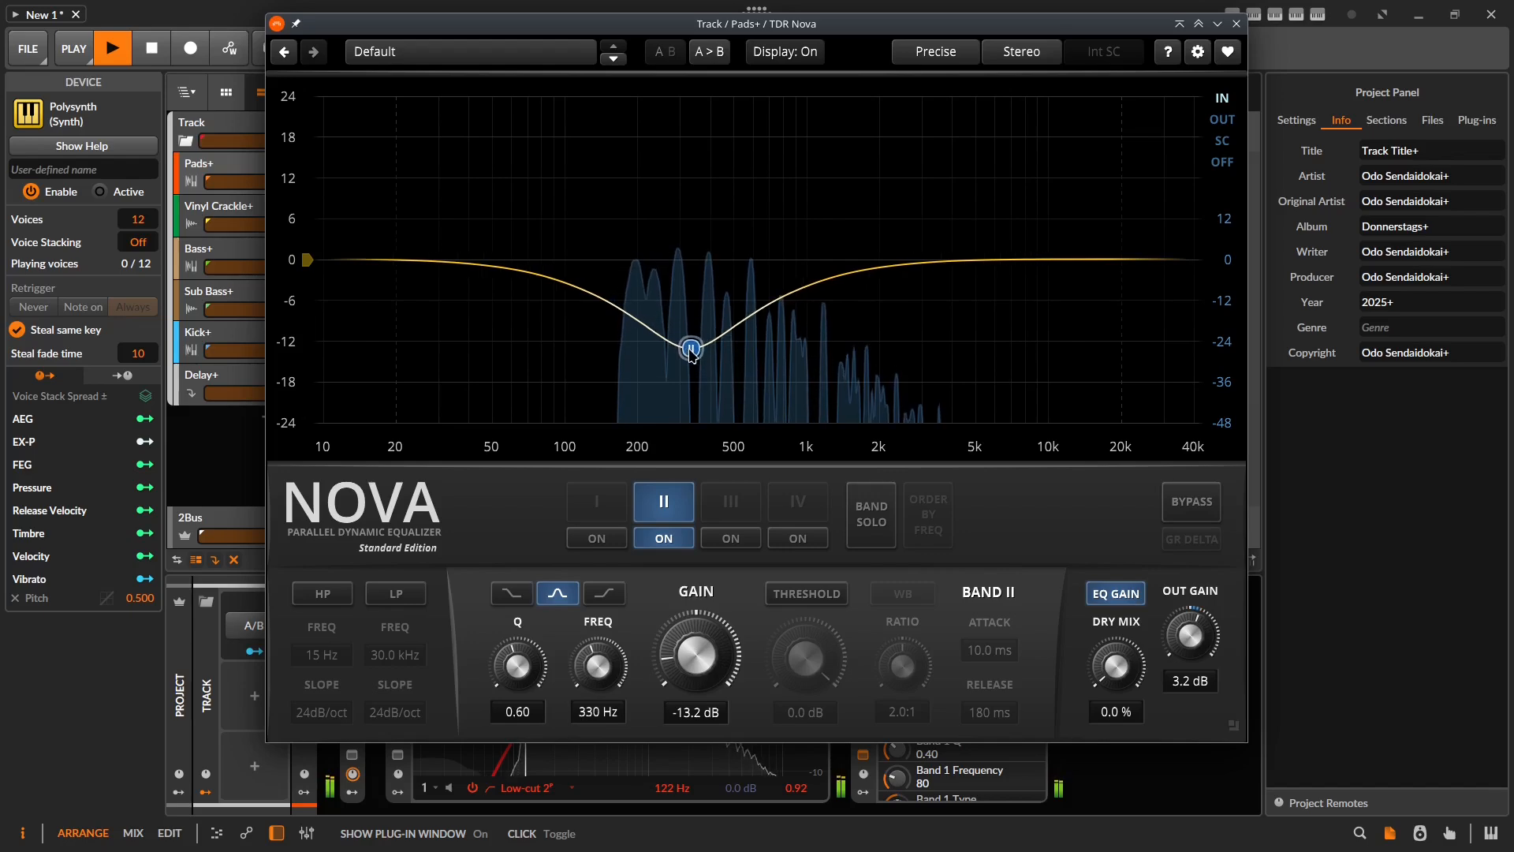
pyautogui.click(1236, 24)
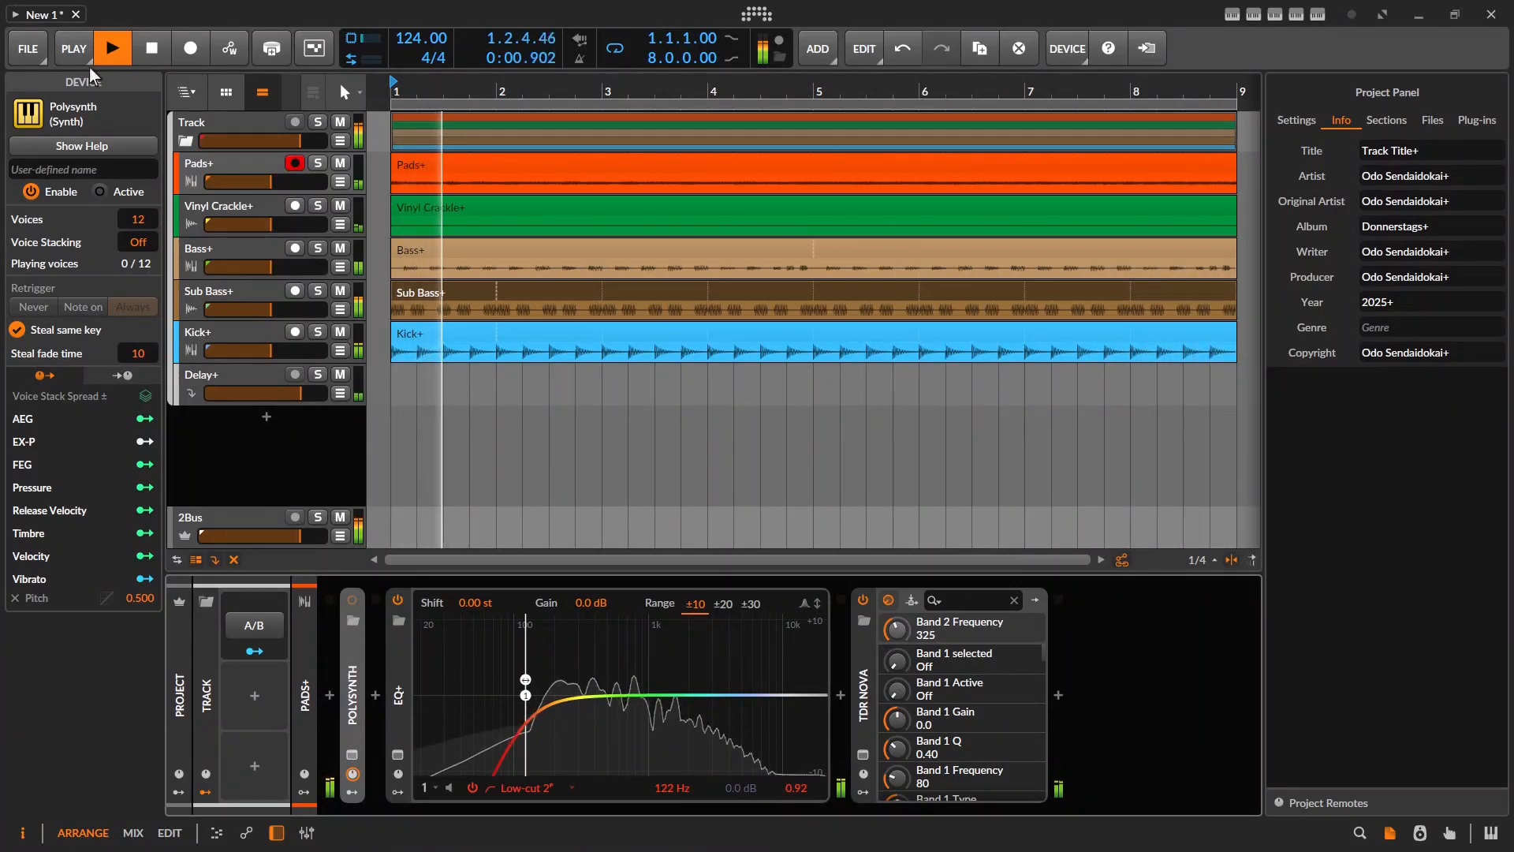
pyautogui.press('space')
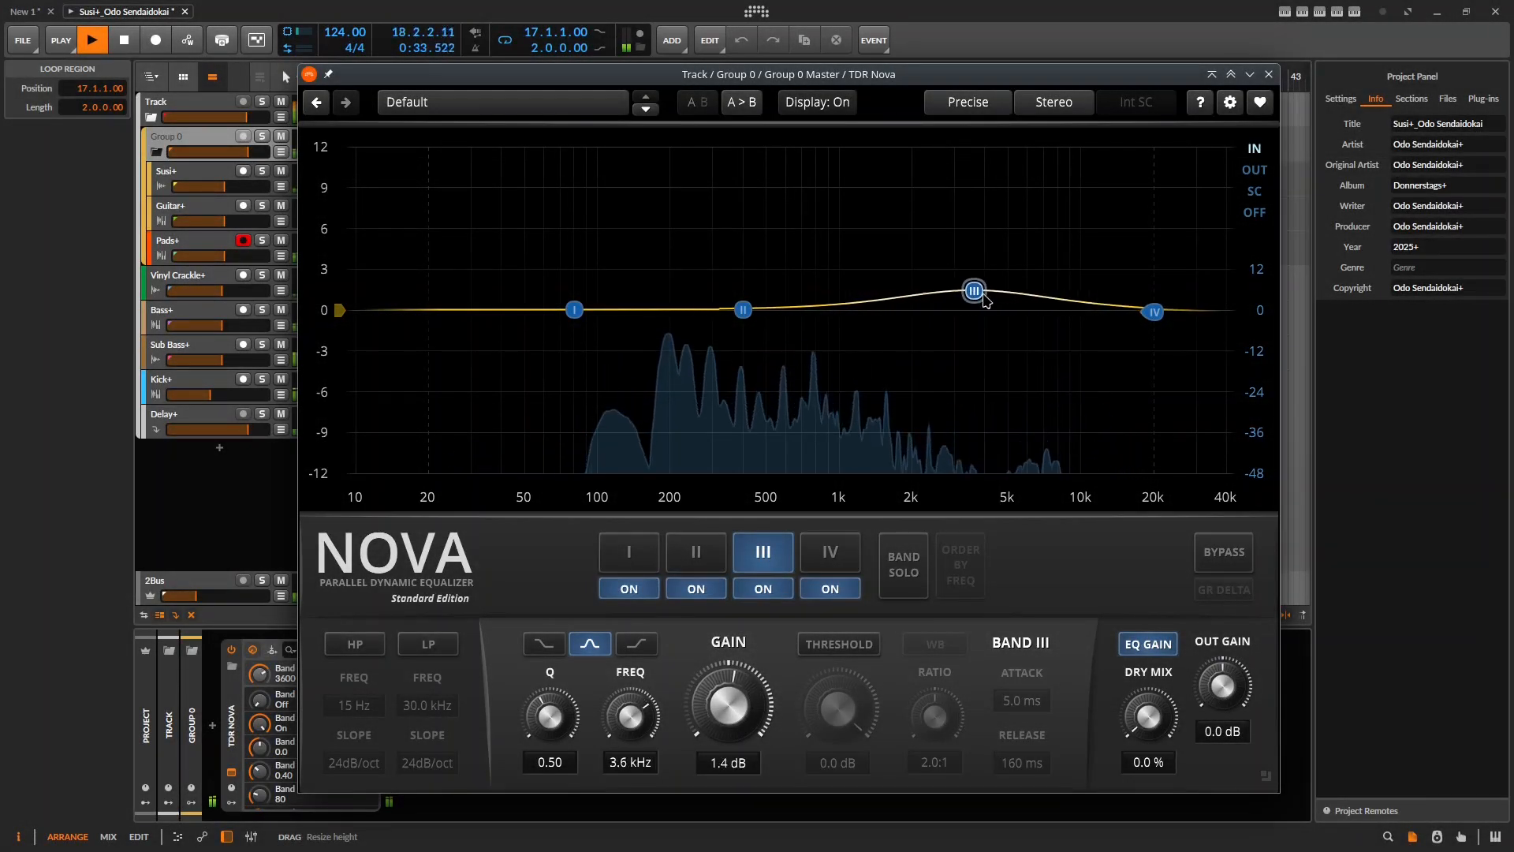
# Step: Sweep band III of Group 0's TDR Nova between about 2.7 and 8.2 kHz, alternating boosts and cuts
pyautogui.moveTo(1024, 297); pyautogui.dragTo(985, 362)
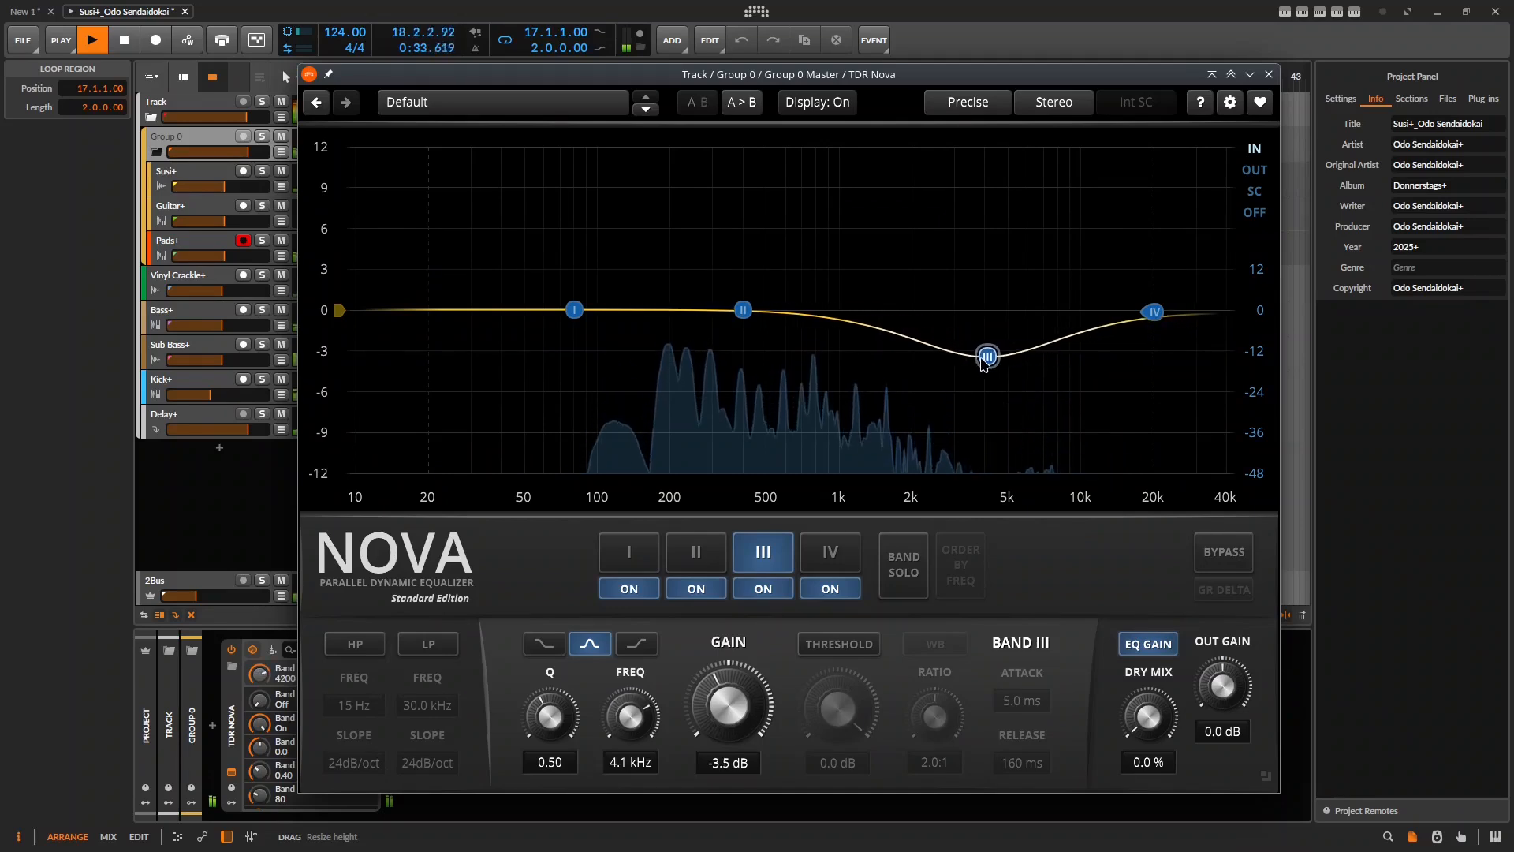
pyautogui.moveTo(1013, 418); pyautogui.dragTo(943, 419)
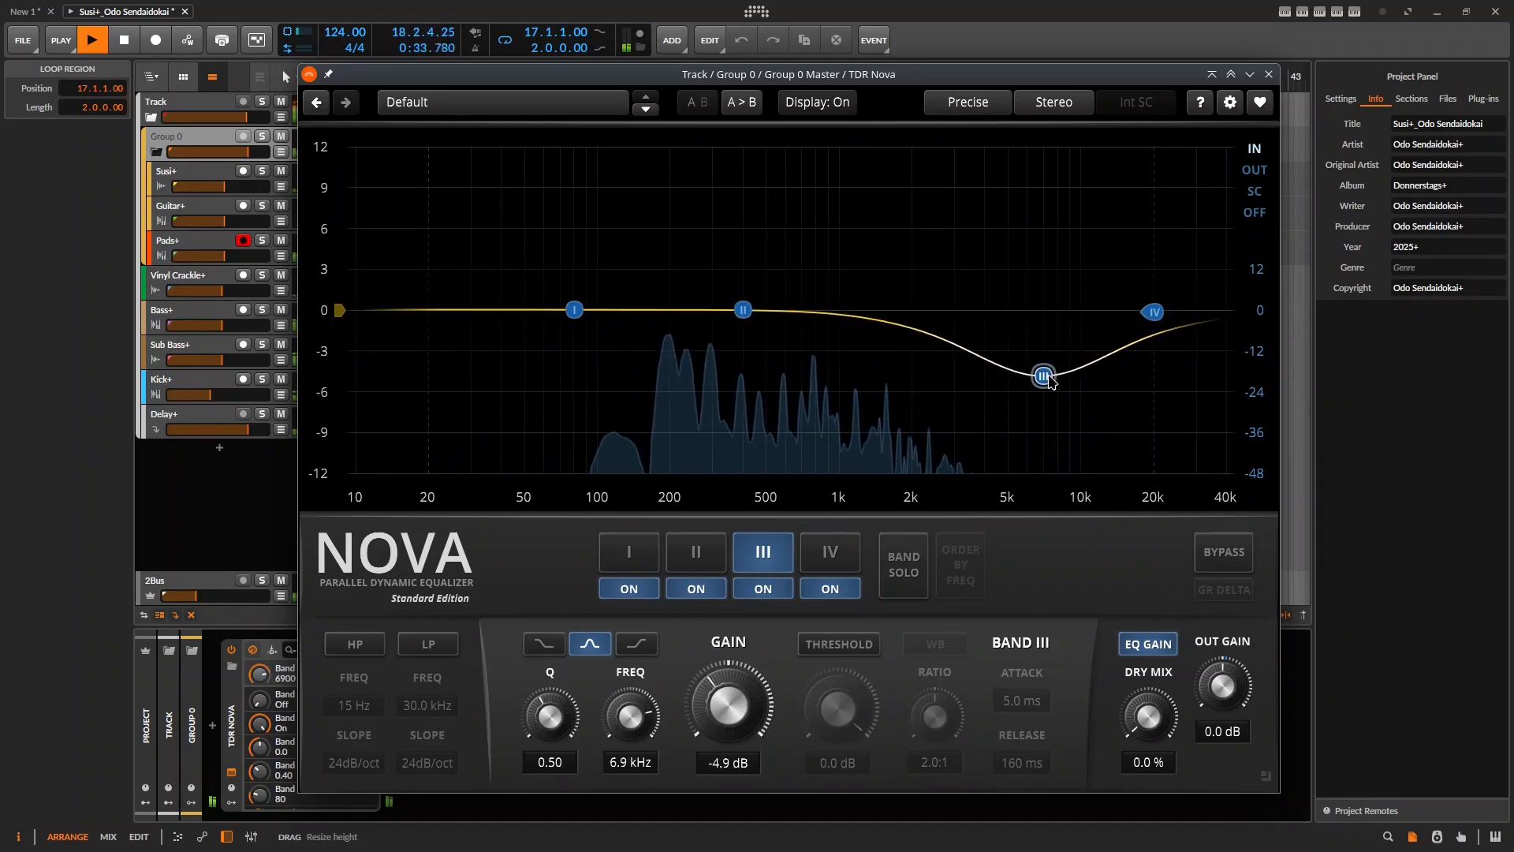
pyautogui.moveTo(1056, 280); pyautogui.dragTo(965, 258)
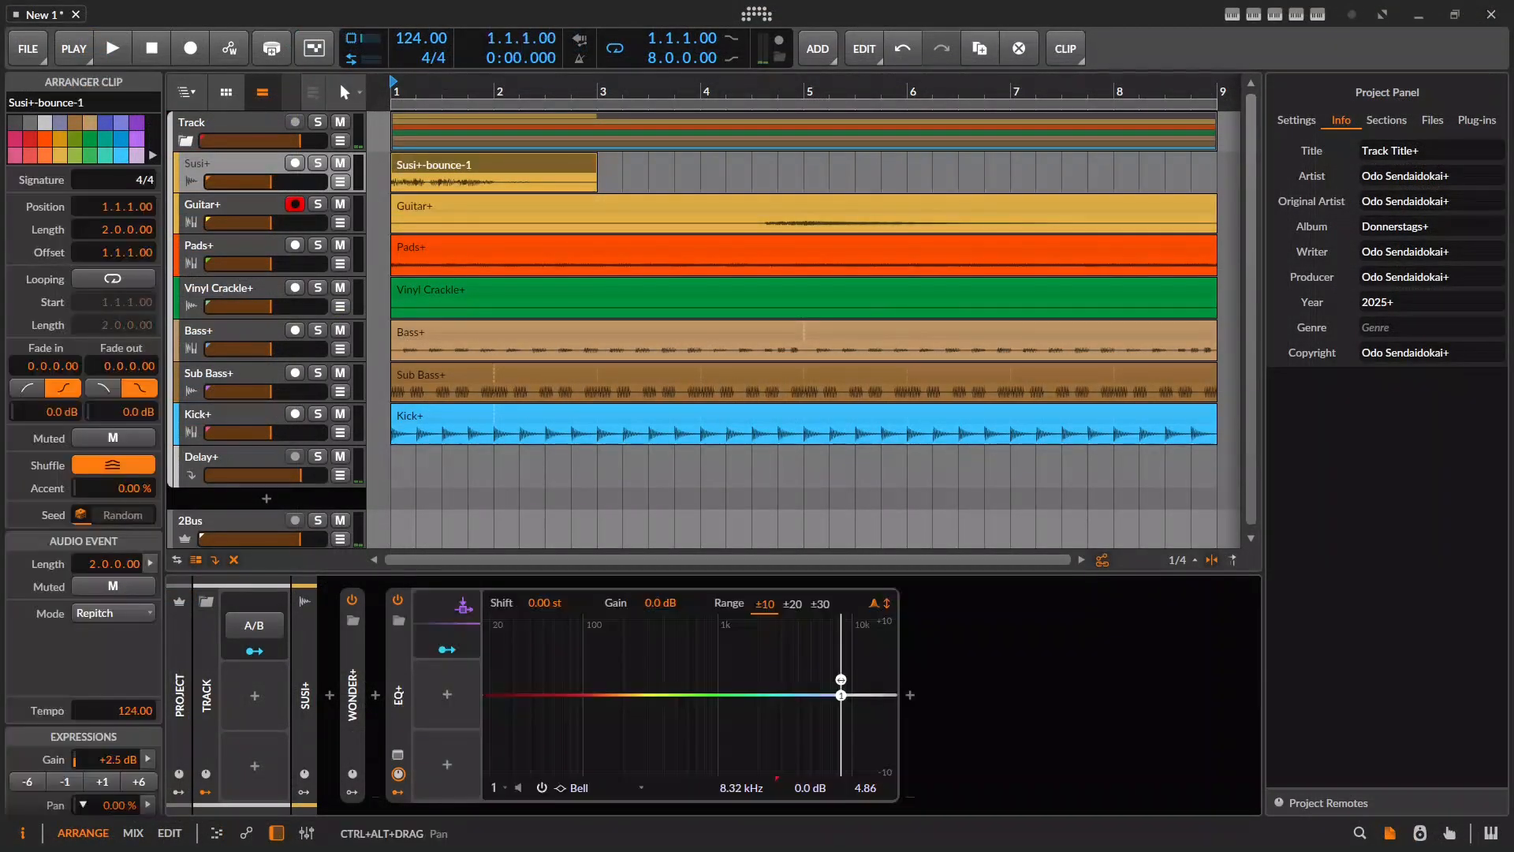
pyautogui.press('space')
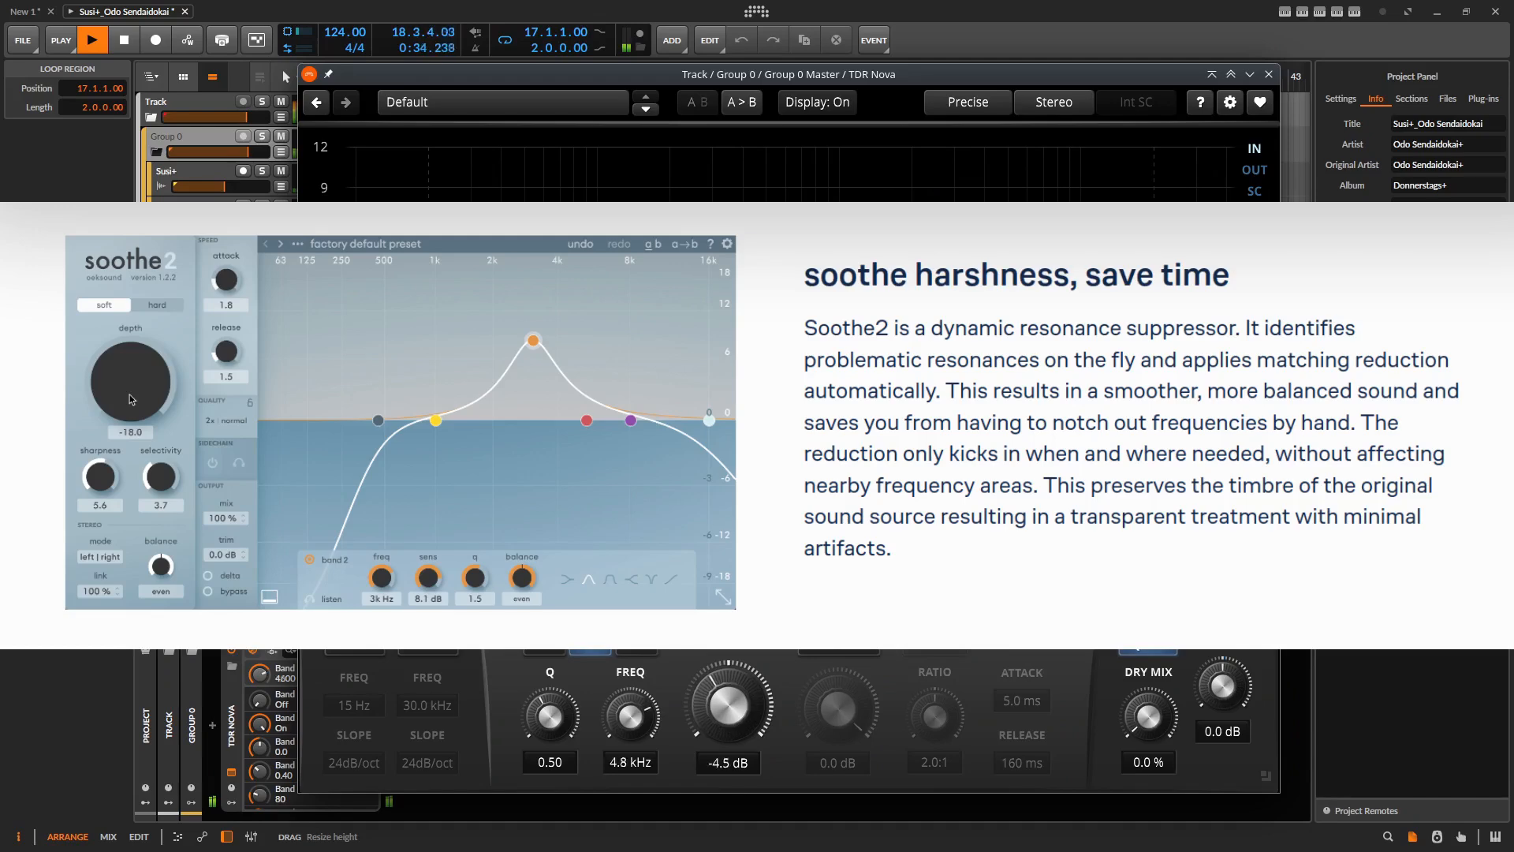
pyautogui.moveTo(1006, 414); pyautogui.dragTo(942, 378)
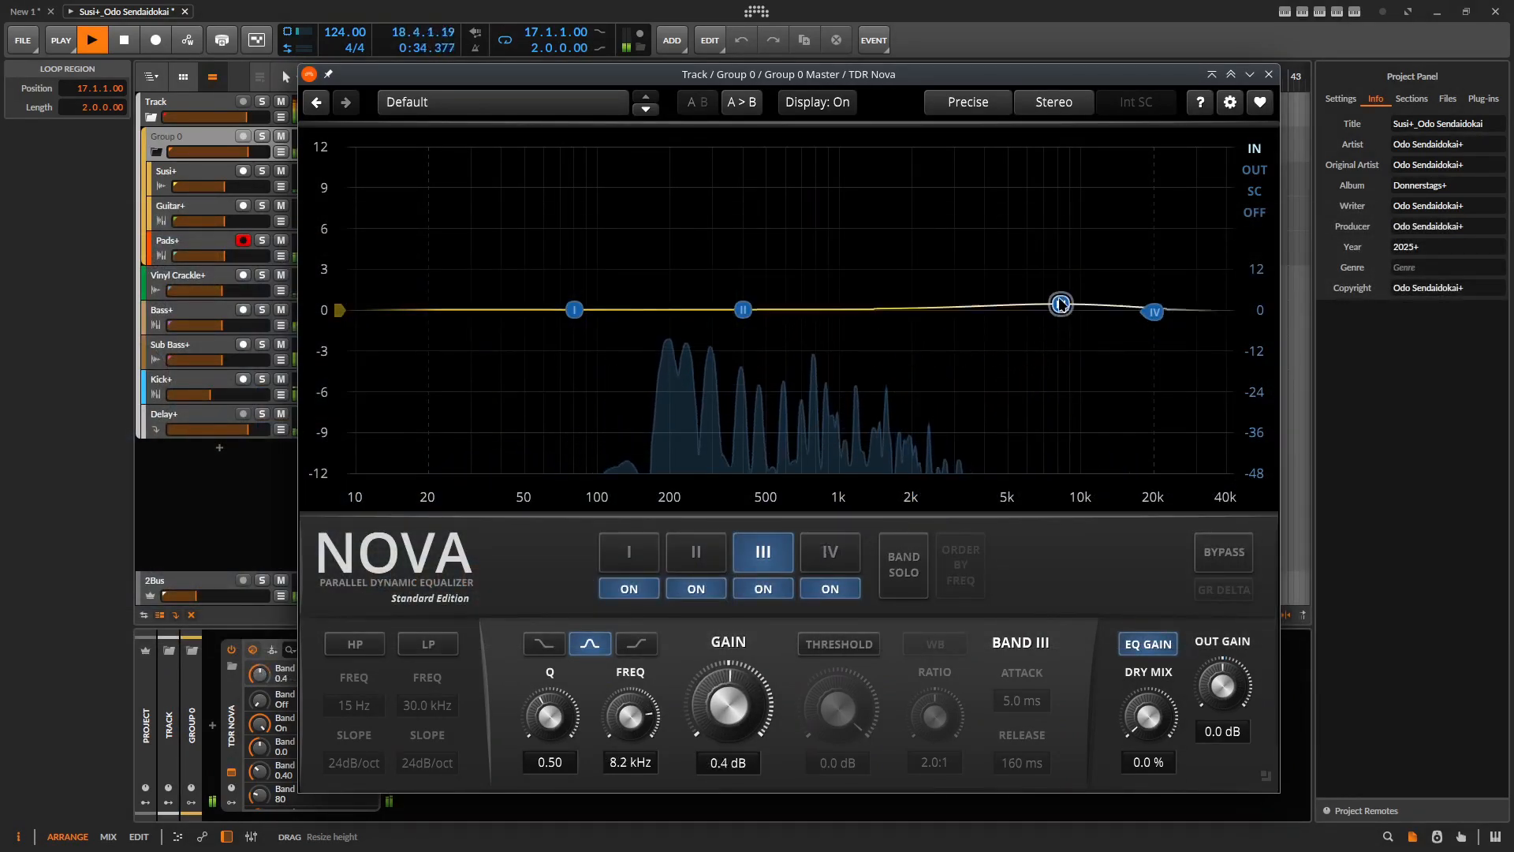
pyautogui.moveTo(1051, 284); pyautogui.dragTo(982, 261)
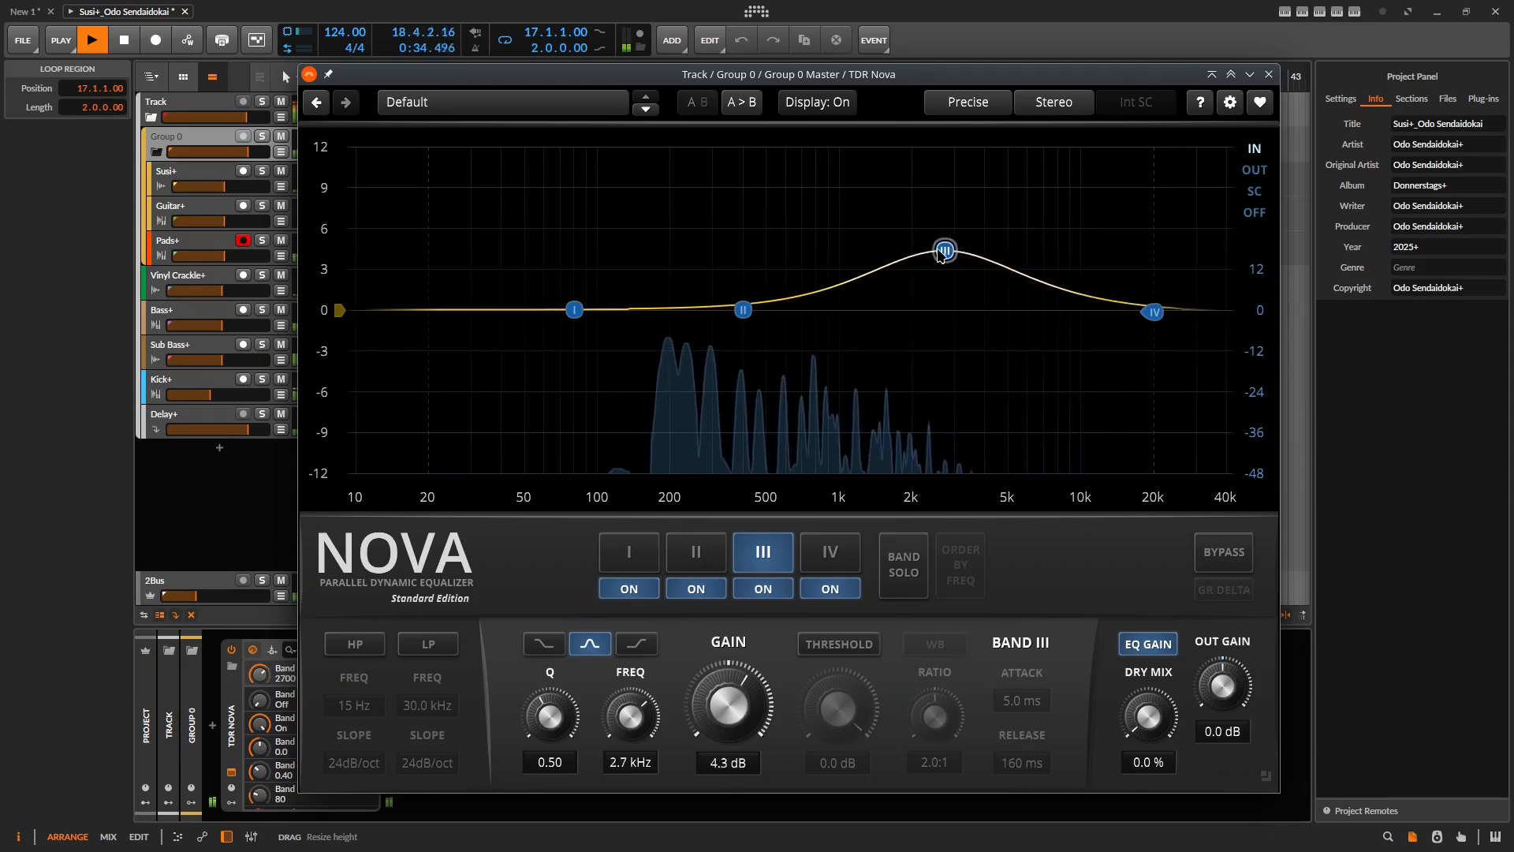
pyautogui.moveTo(971, 234); pyautogui.dragTo(1019, 249)
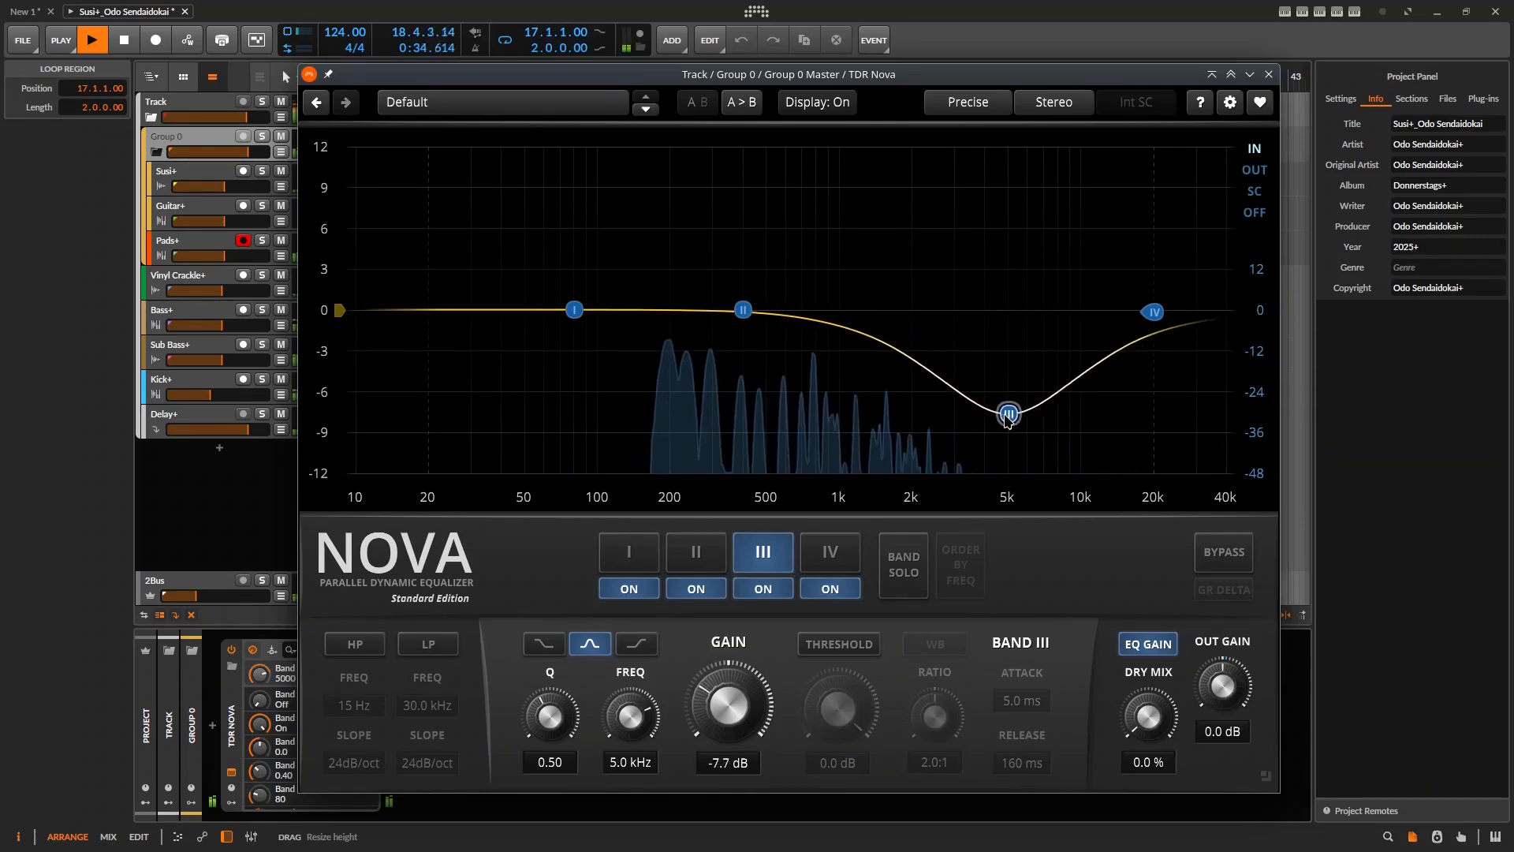
pyautogui.moveTo(925, 291); pyautogui.dragTo(1064, 330)
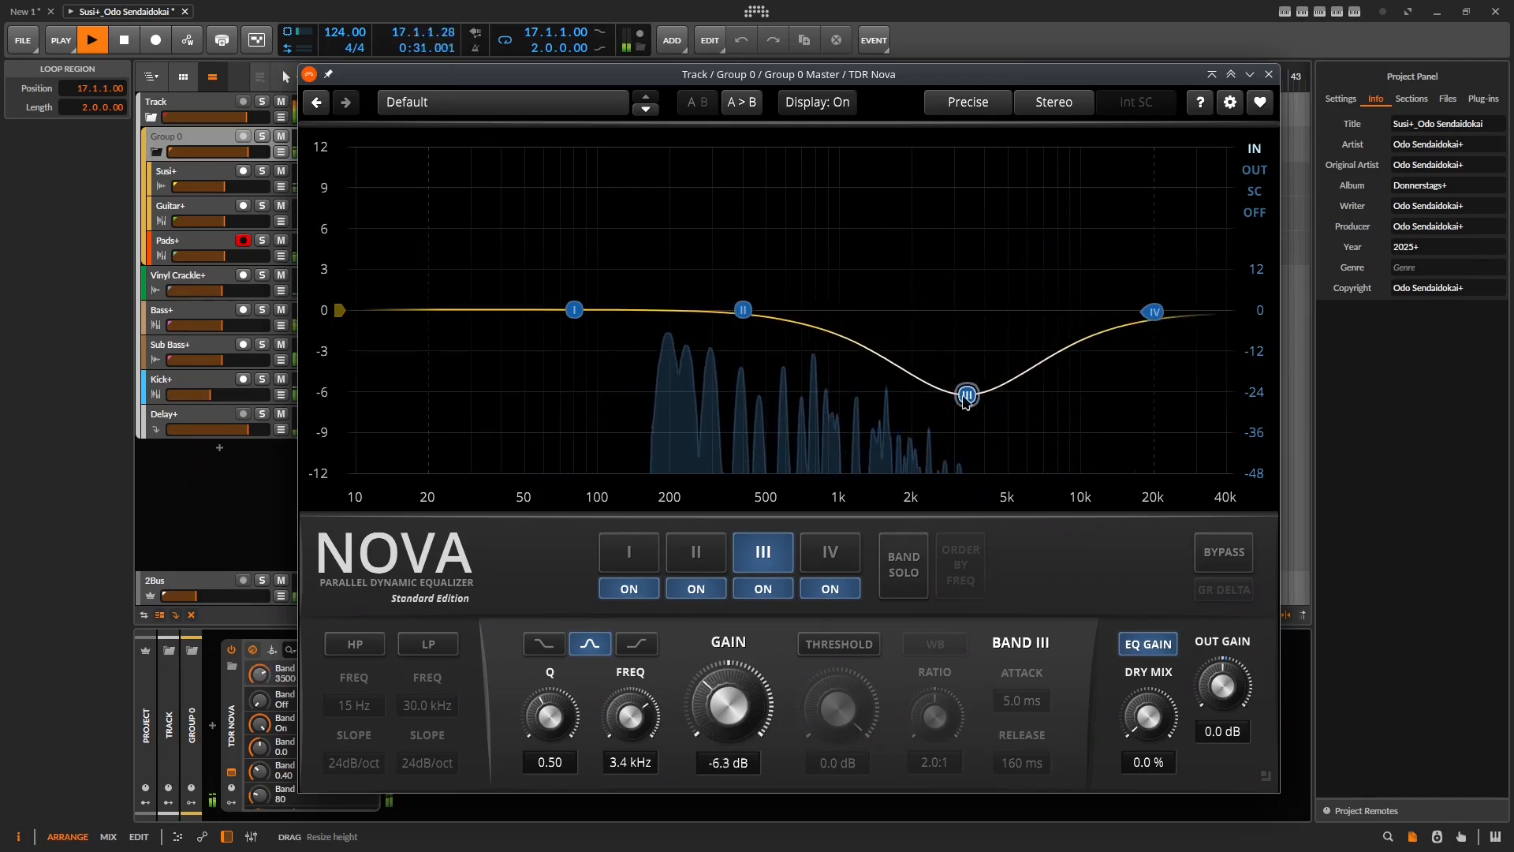
# Step: Widen band III of Group 0's TDR Nova to a Q of 0.22 near 3.6 kHz and make its cut shallower
pyautogui.moveTo(966, 400); pyautogui.dragTo(963, 400)
pyautogui.scroll(-5, 975, 391)
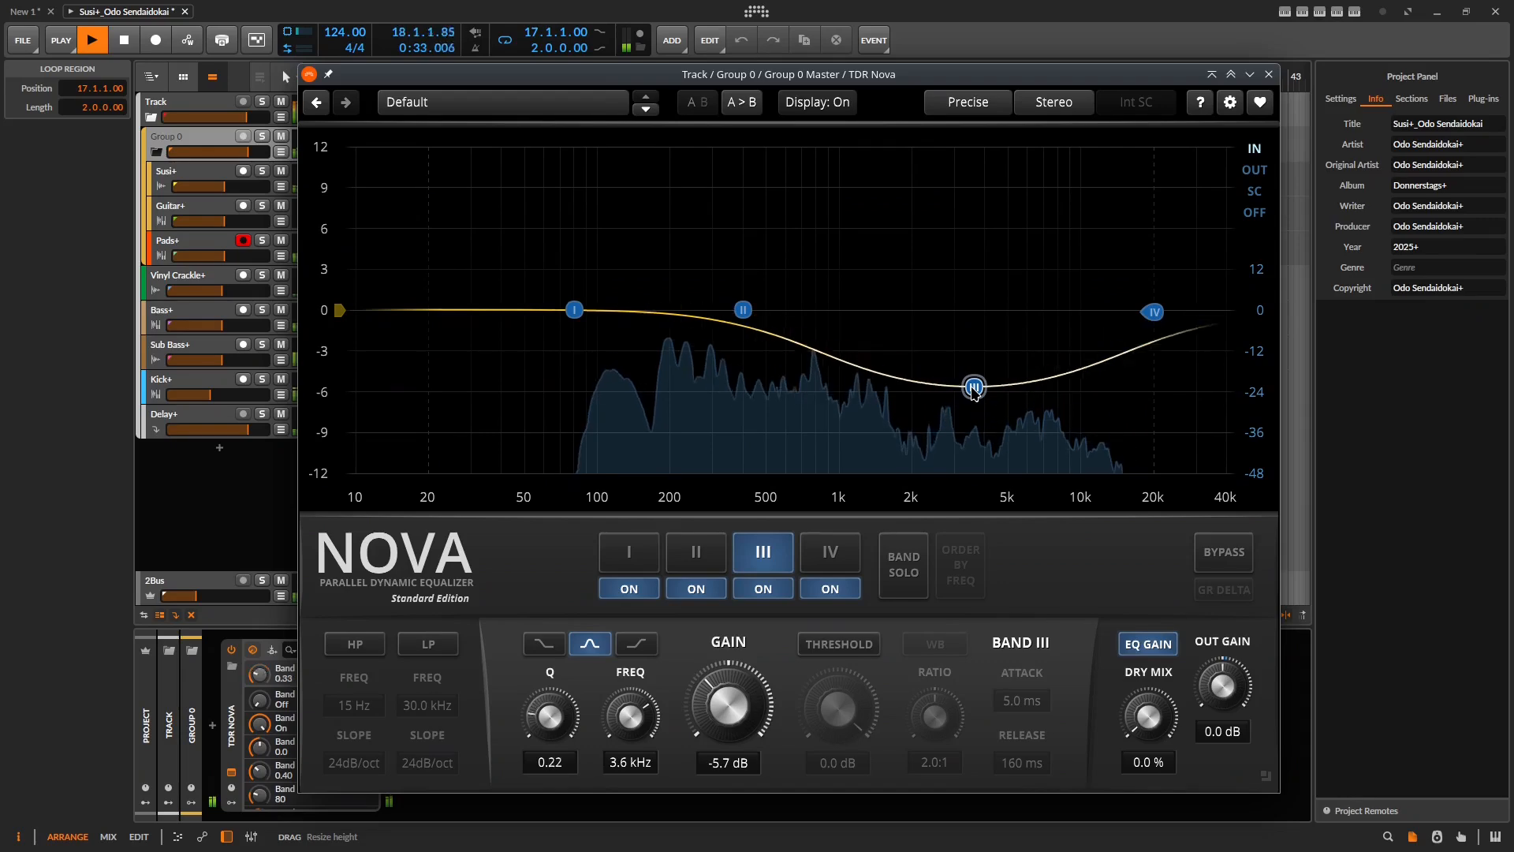
pyautogui.moveTo(975, 391); pyautogui.dragTo(980, 333)
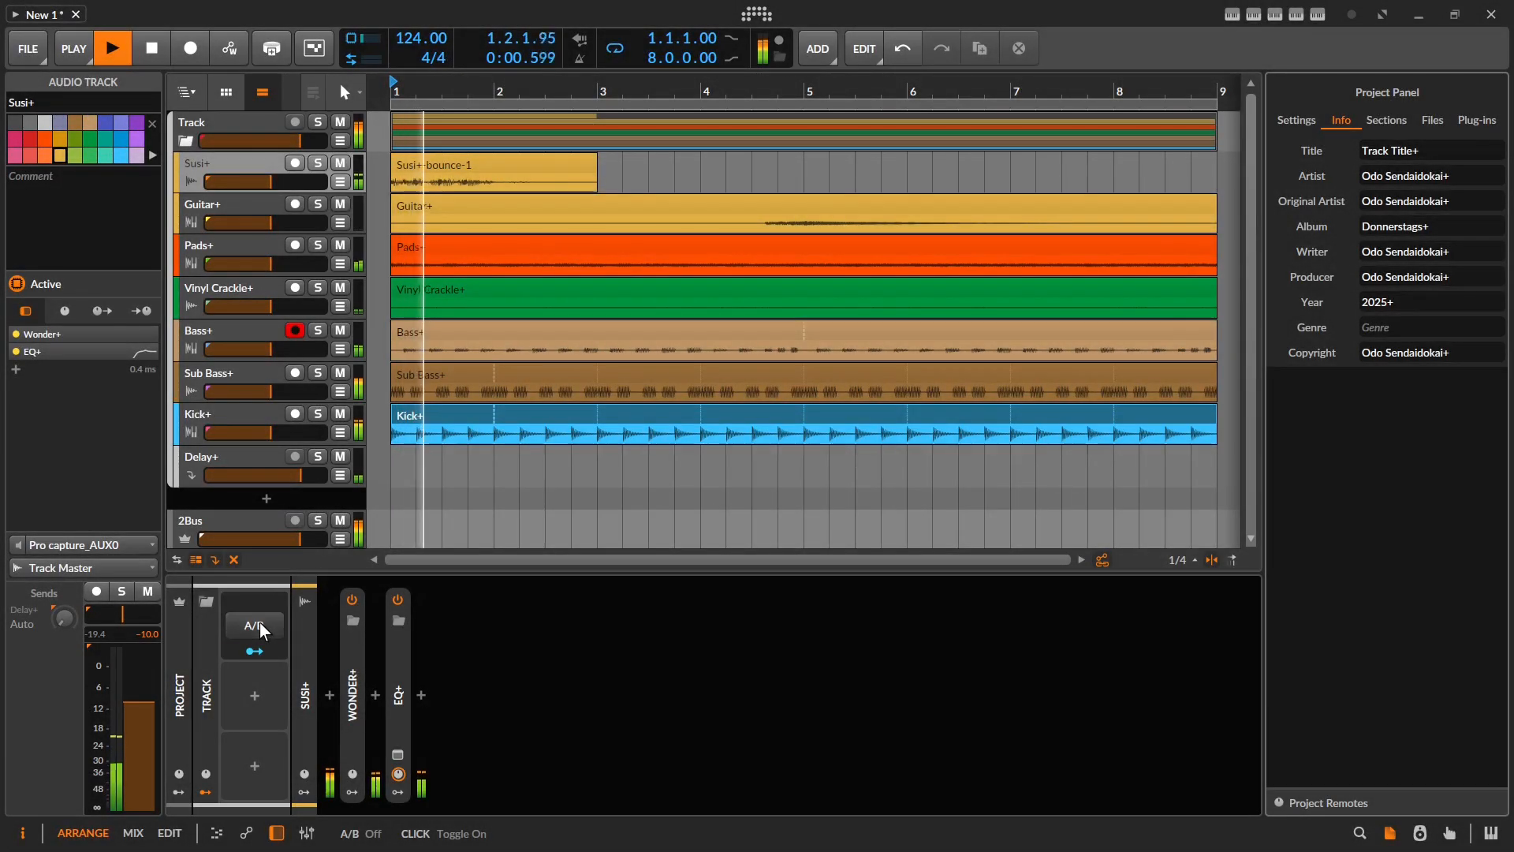
# Step: Compare the mix versions during playback by switching the Track group's A/B control back and forth
pyautogui.click(259, 626)
pyautogui.click(260, 627)
pyautogui.click(259, 625)
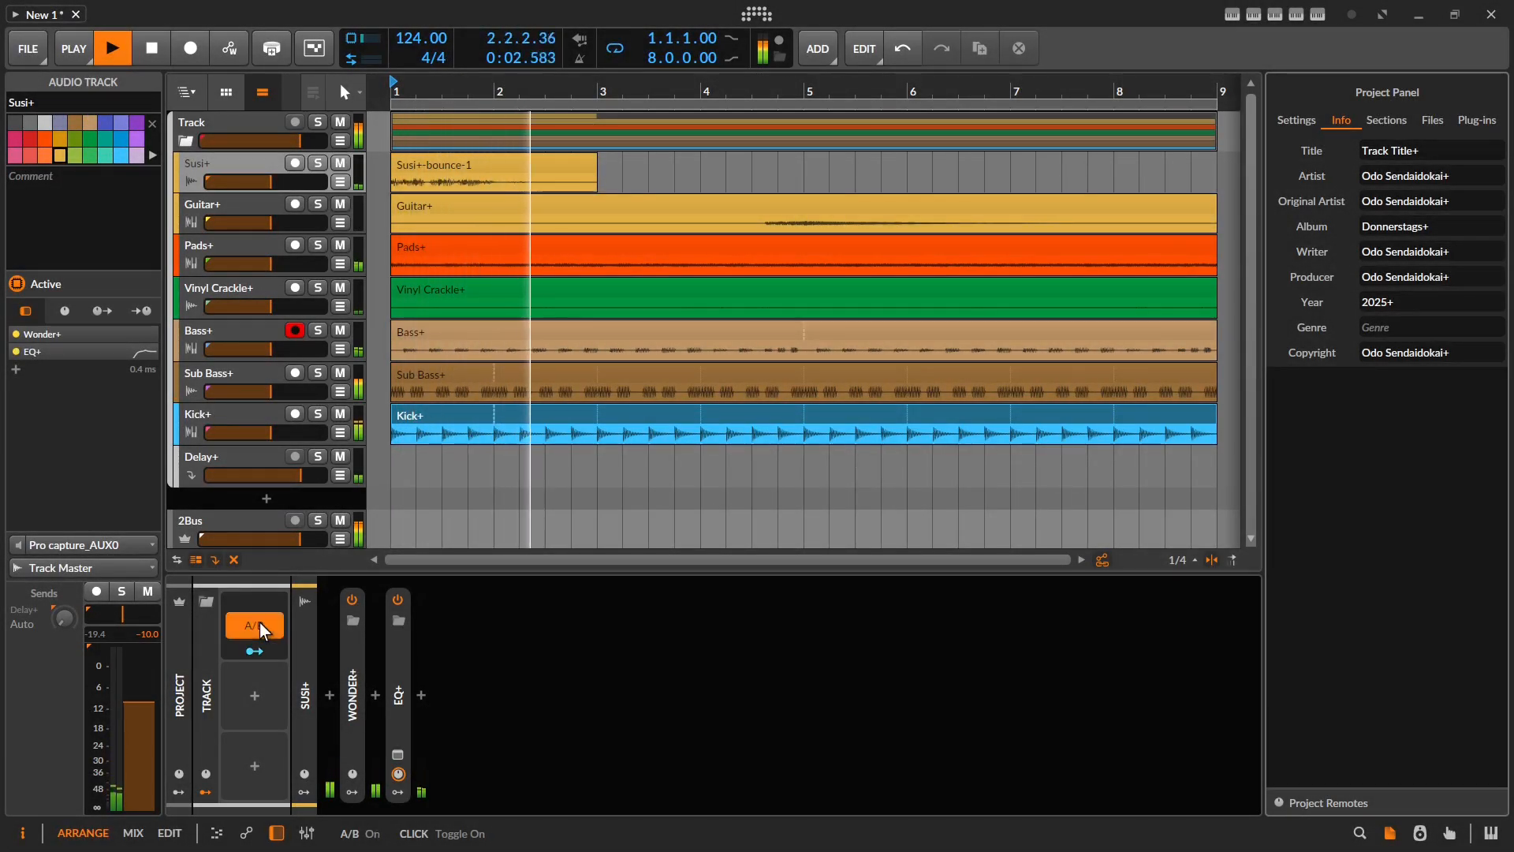
# Step: Switch the Track group's A/B control a few more times during playback to compare the mix with and without EQ+
pyautogui.click(258, 625)
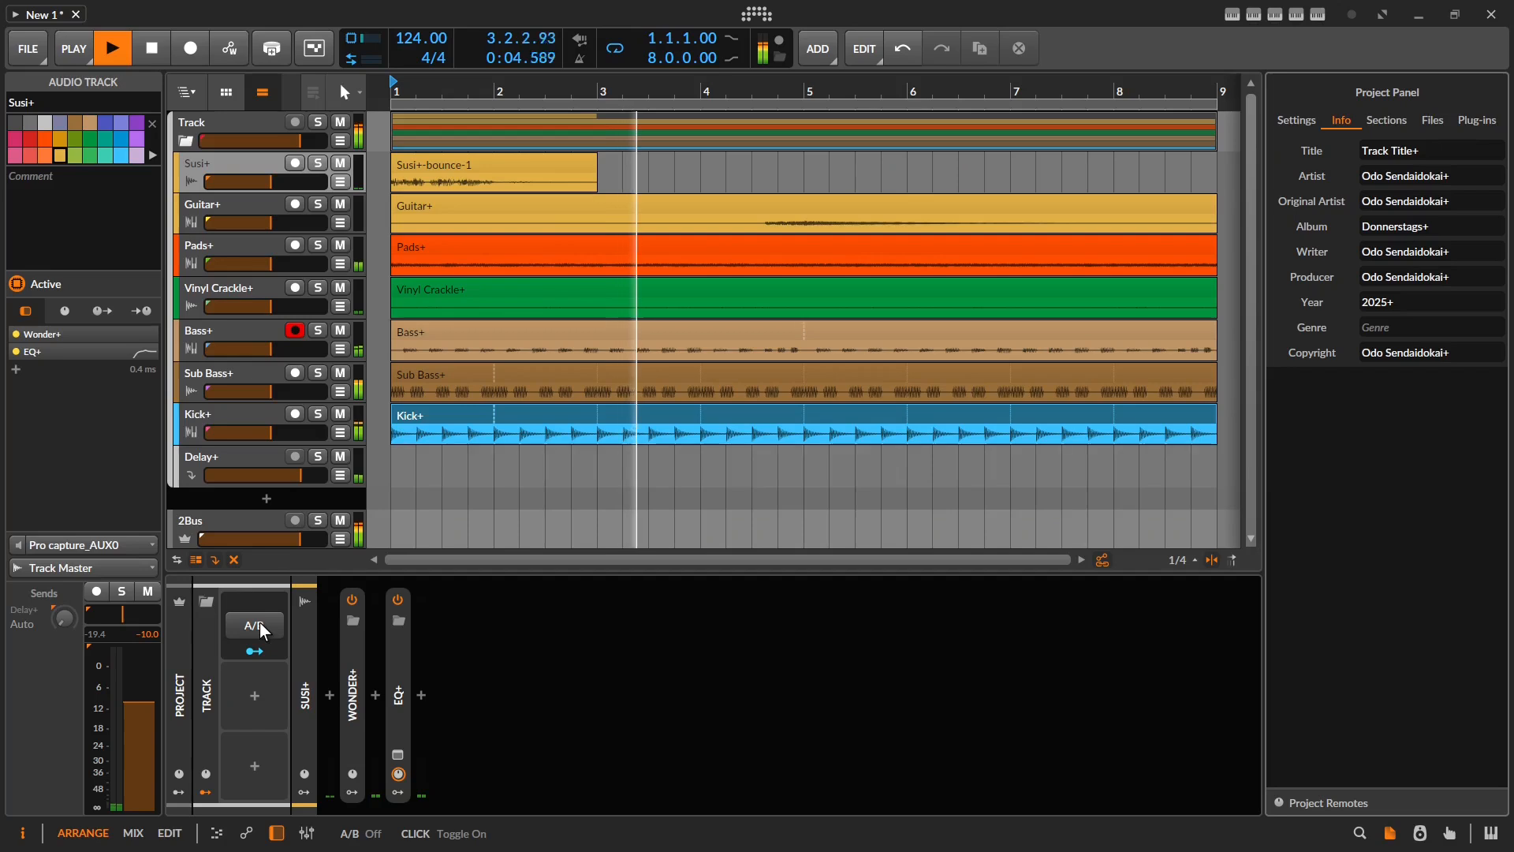
pyautogui.click(259, 625)
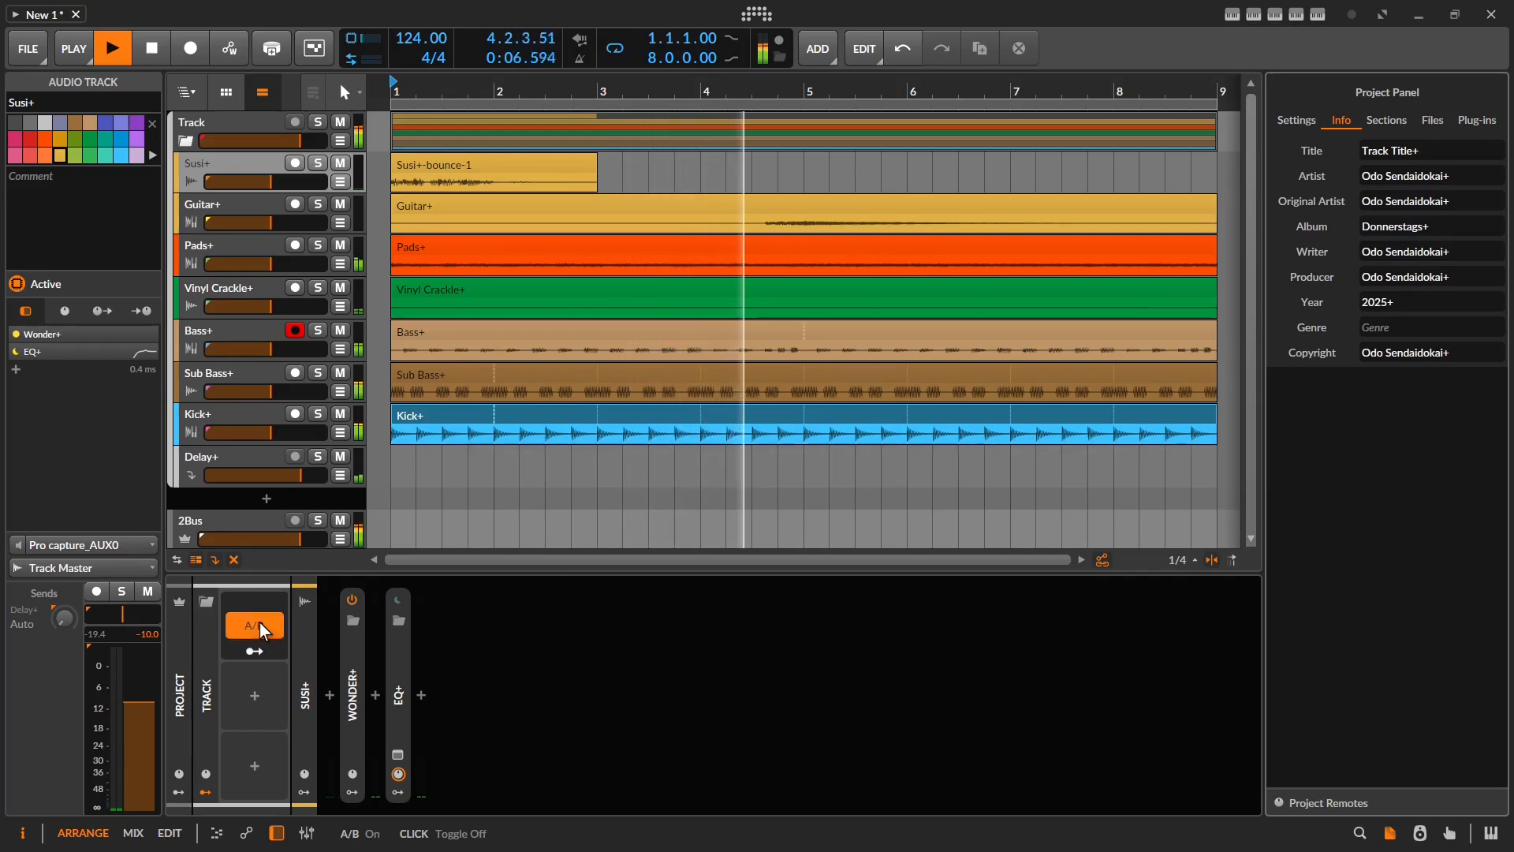
pyautogui.click(258, 626)
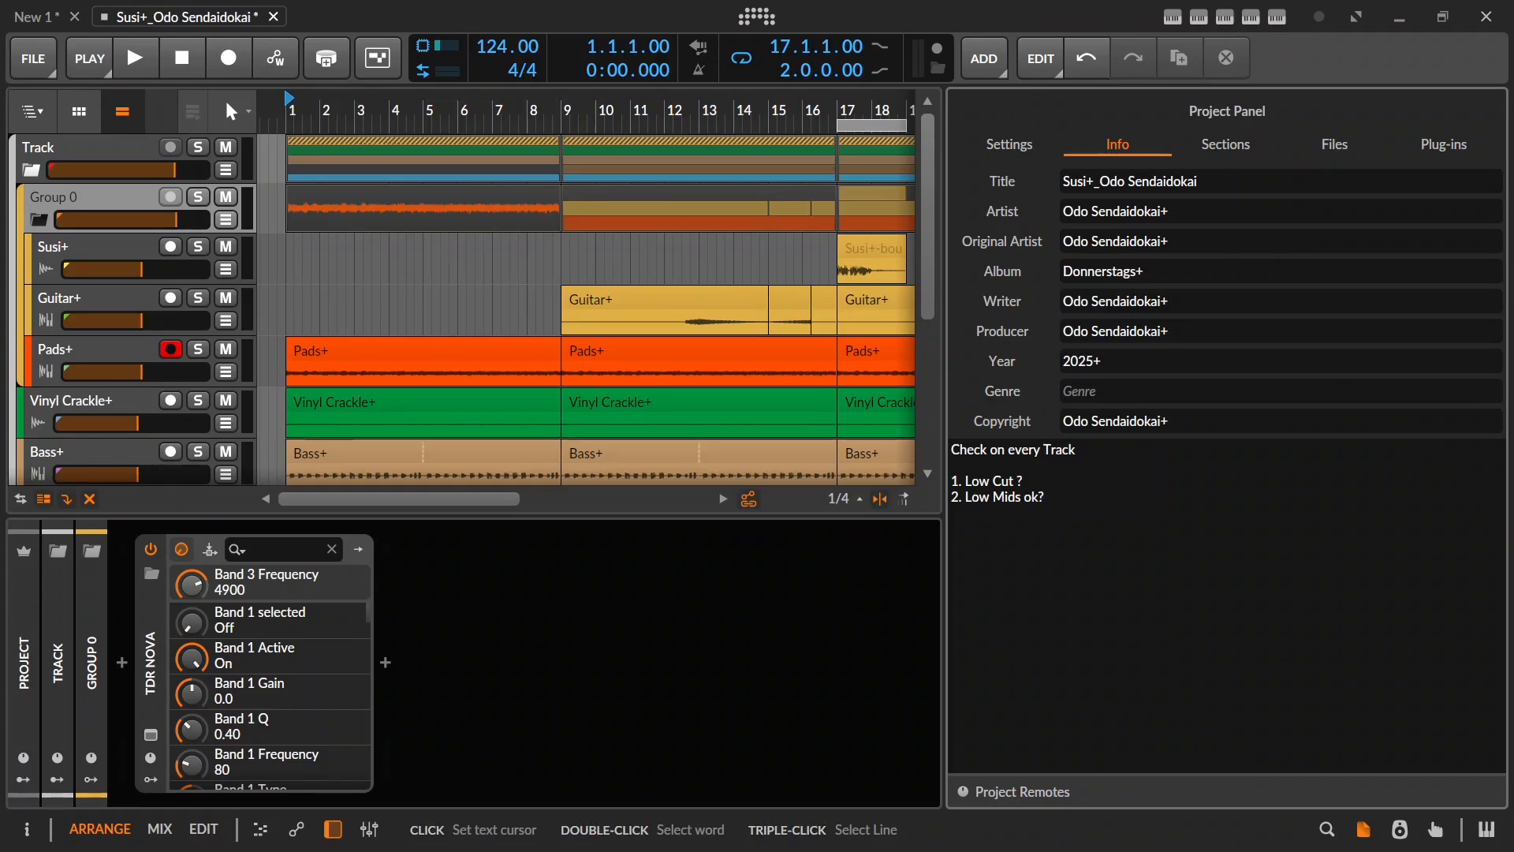
# Step: Add "3. High Mids?" as the third item of the "Check on every Track" list in the project notes
pyautogui.write('. H')
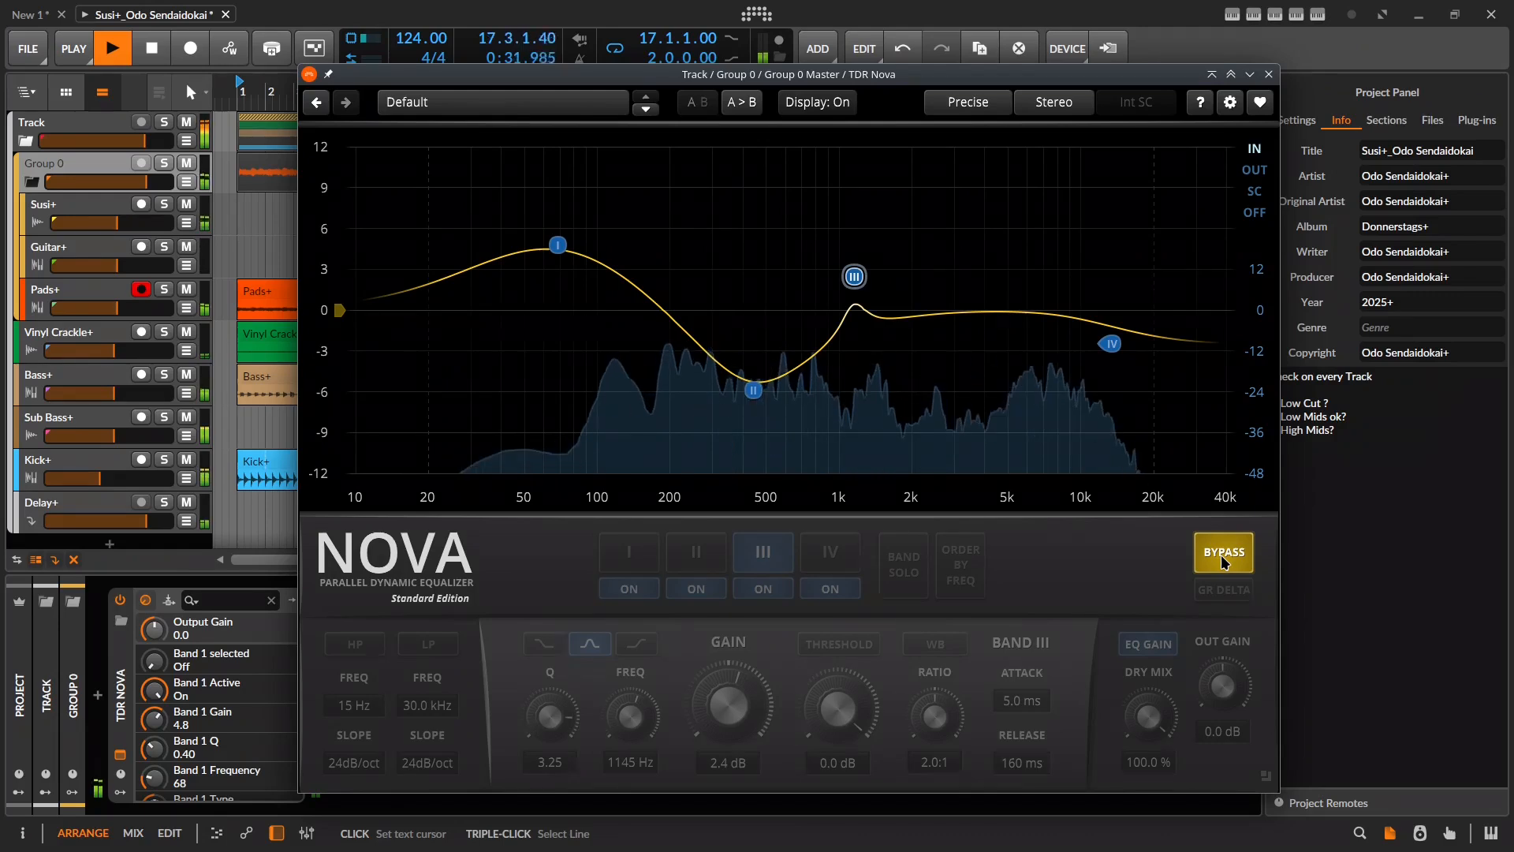
# Step: Compare Group 0's sound with and without TDR Nova by toggling the plug-in's bypass repeatedly during playback
pyautogui.click(1223, 561)
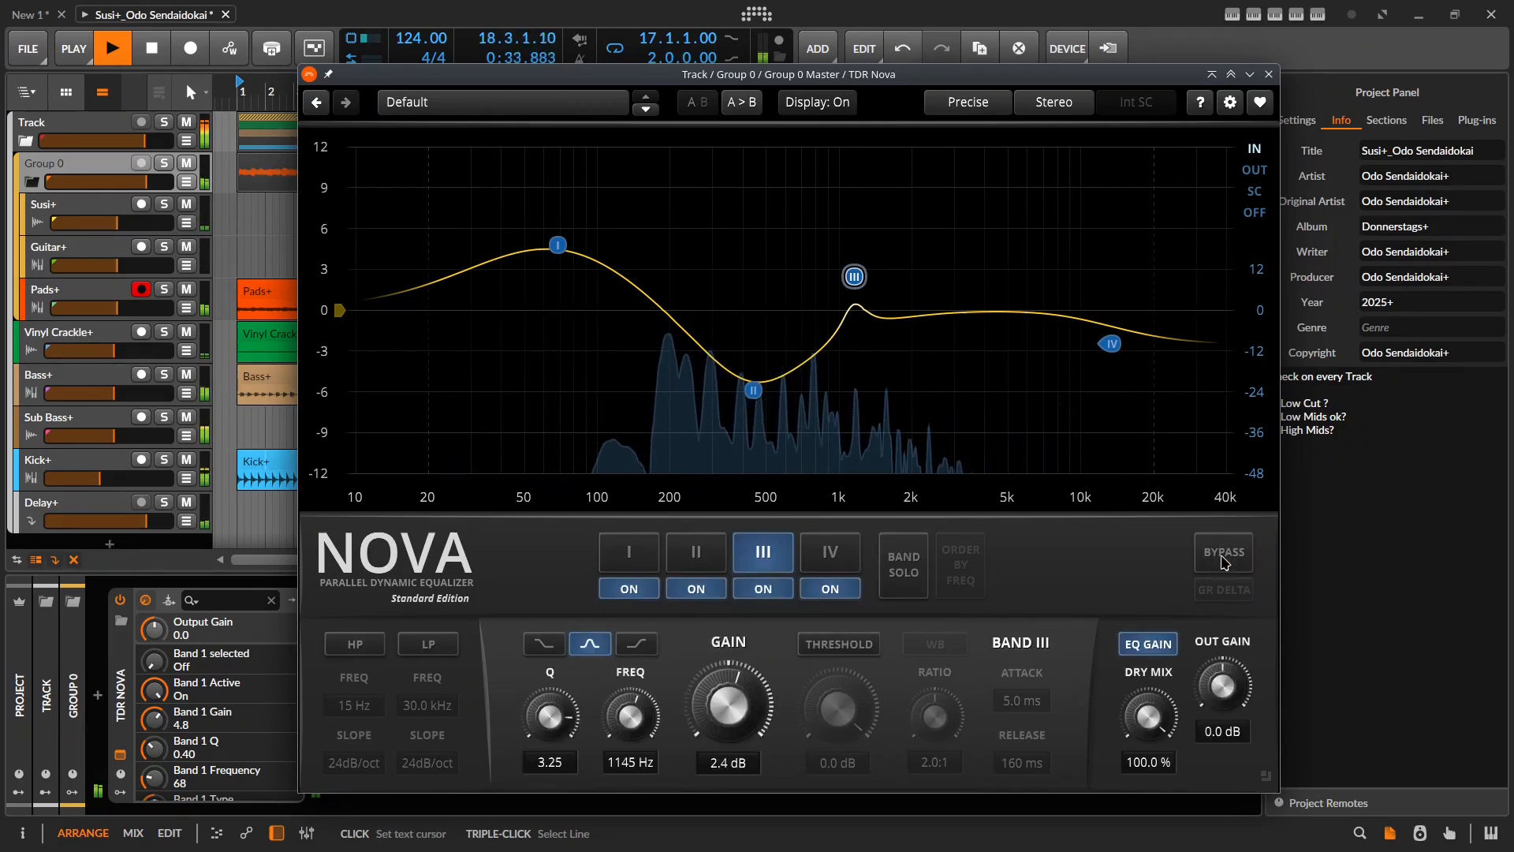
pyautogui.click(1224, 561)
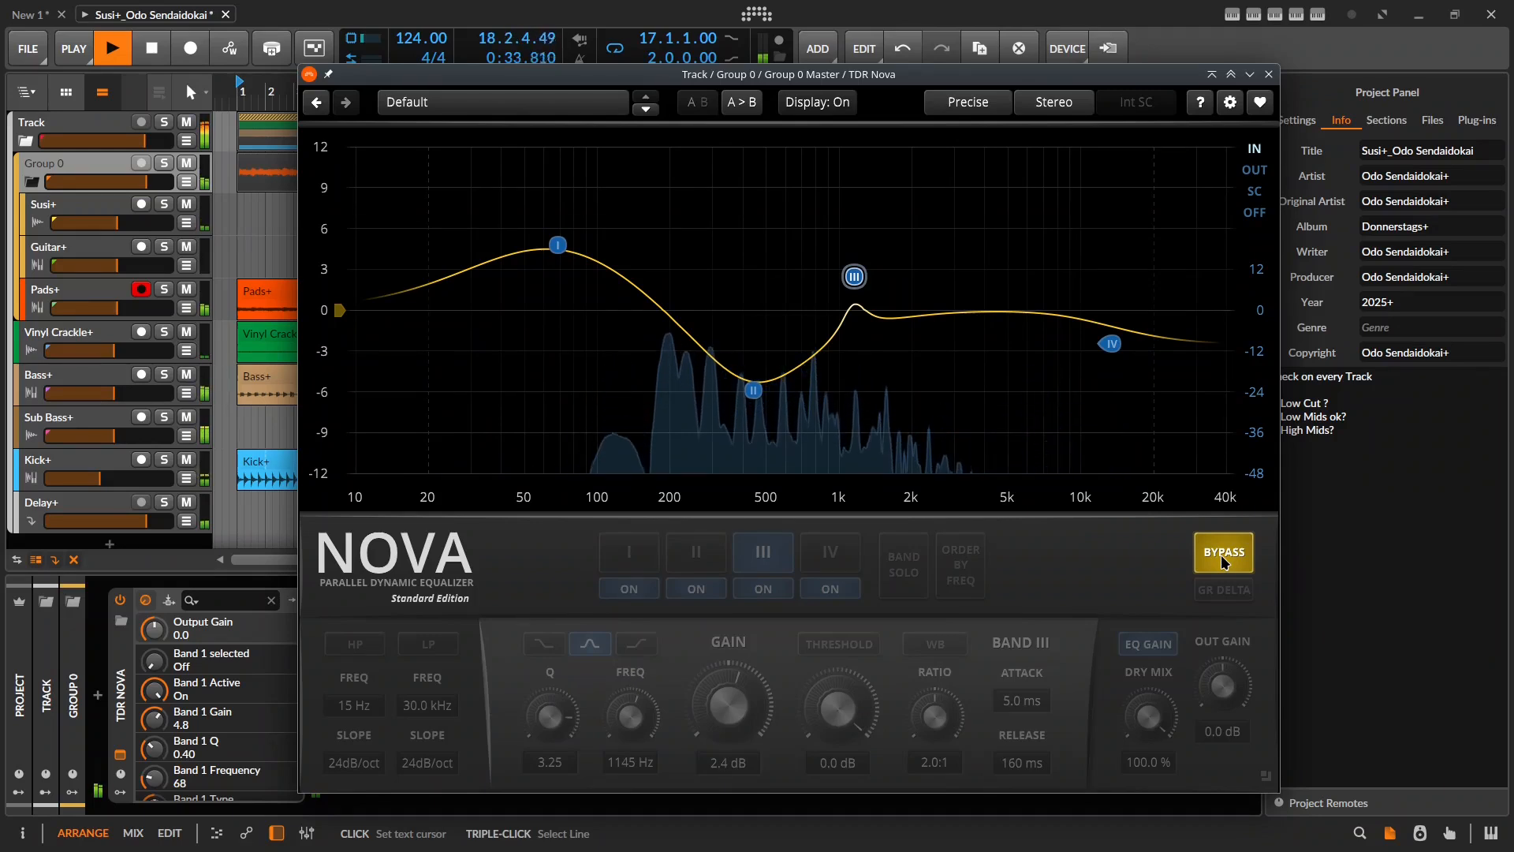
pyautogui.click(1223, 562)
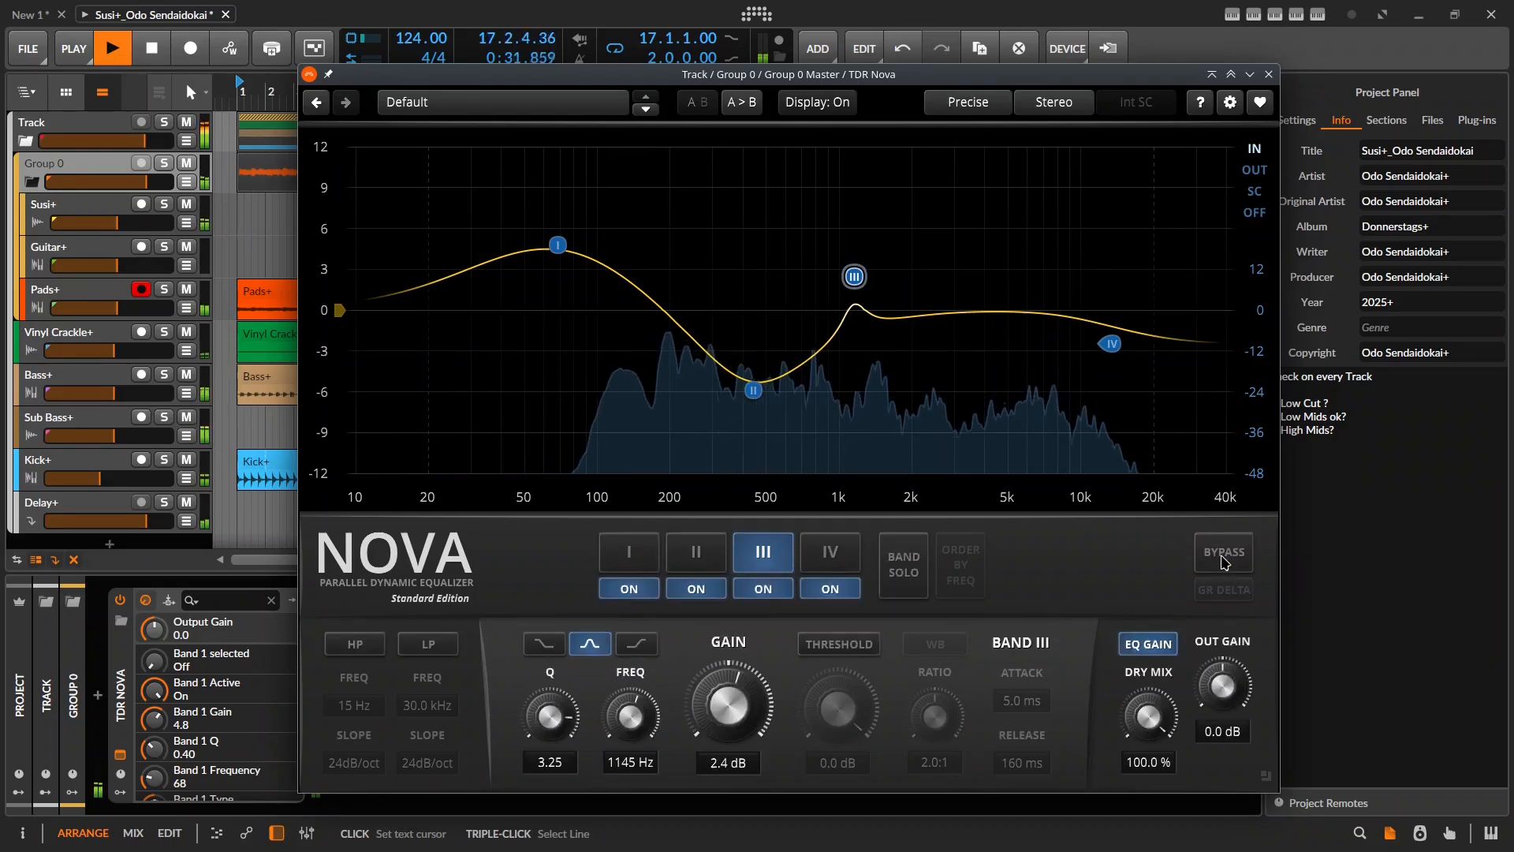
pyautogui.click(1223, 562)
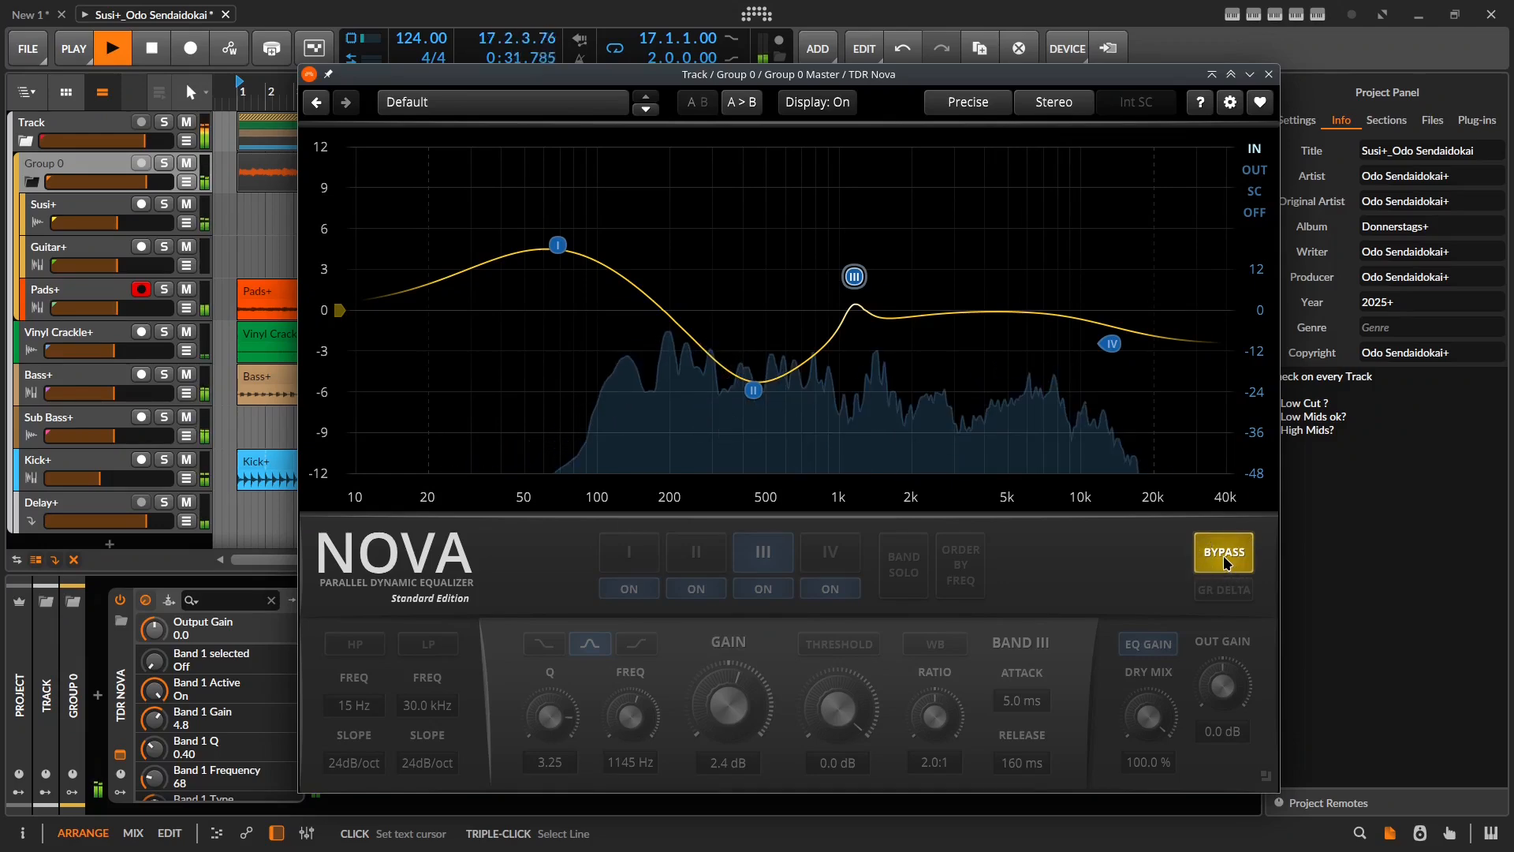
pyautogui.click(1224, 562)
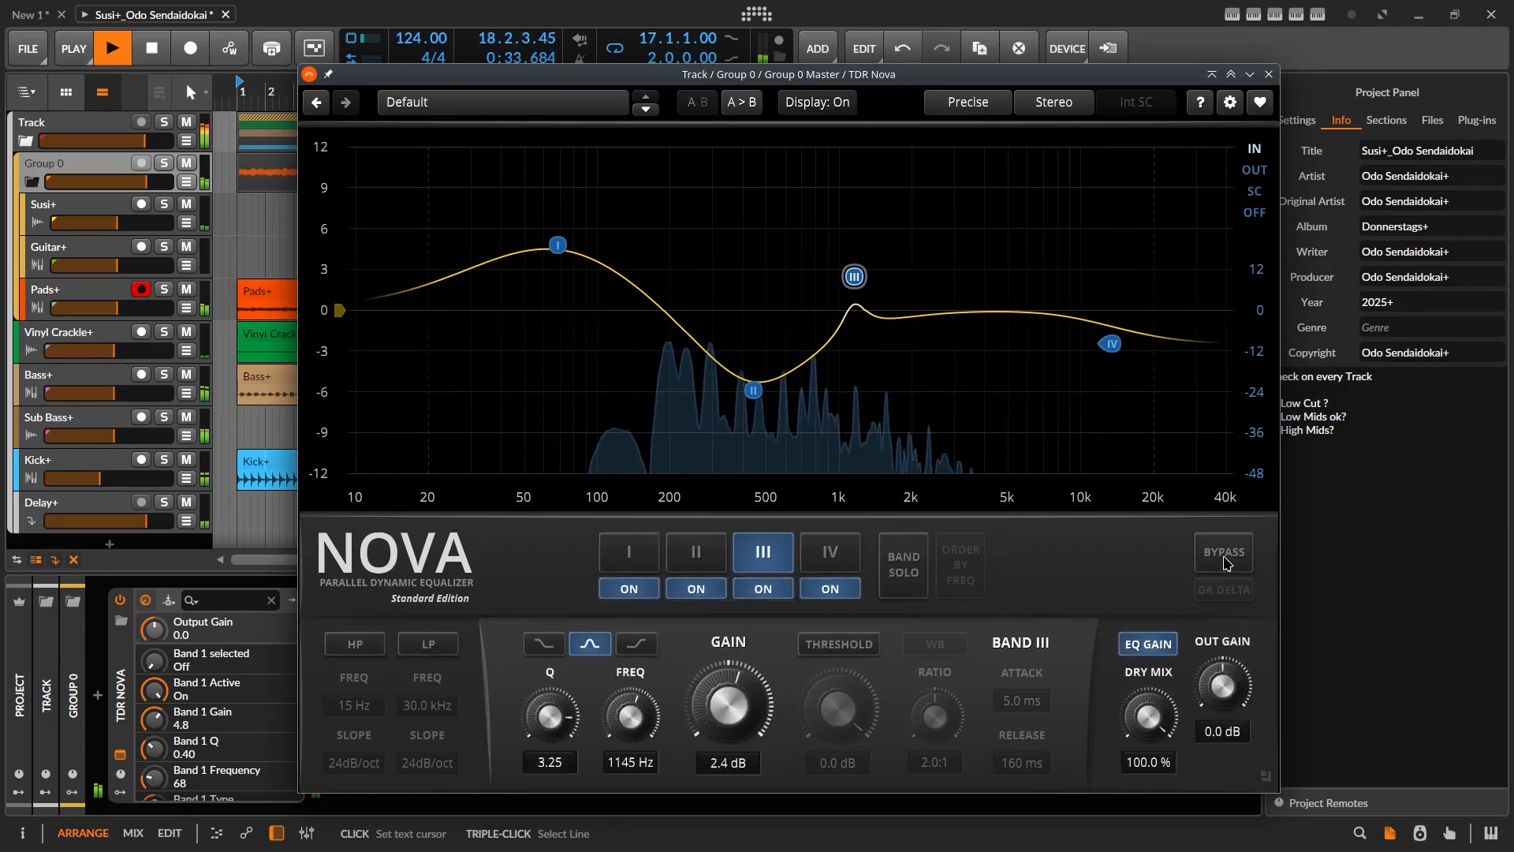
pyautogui.click(1225, 561)
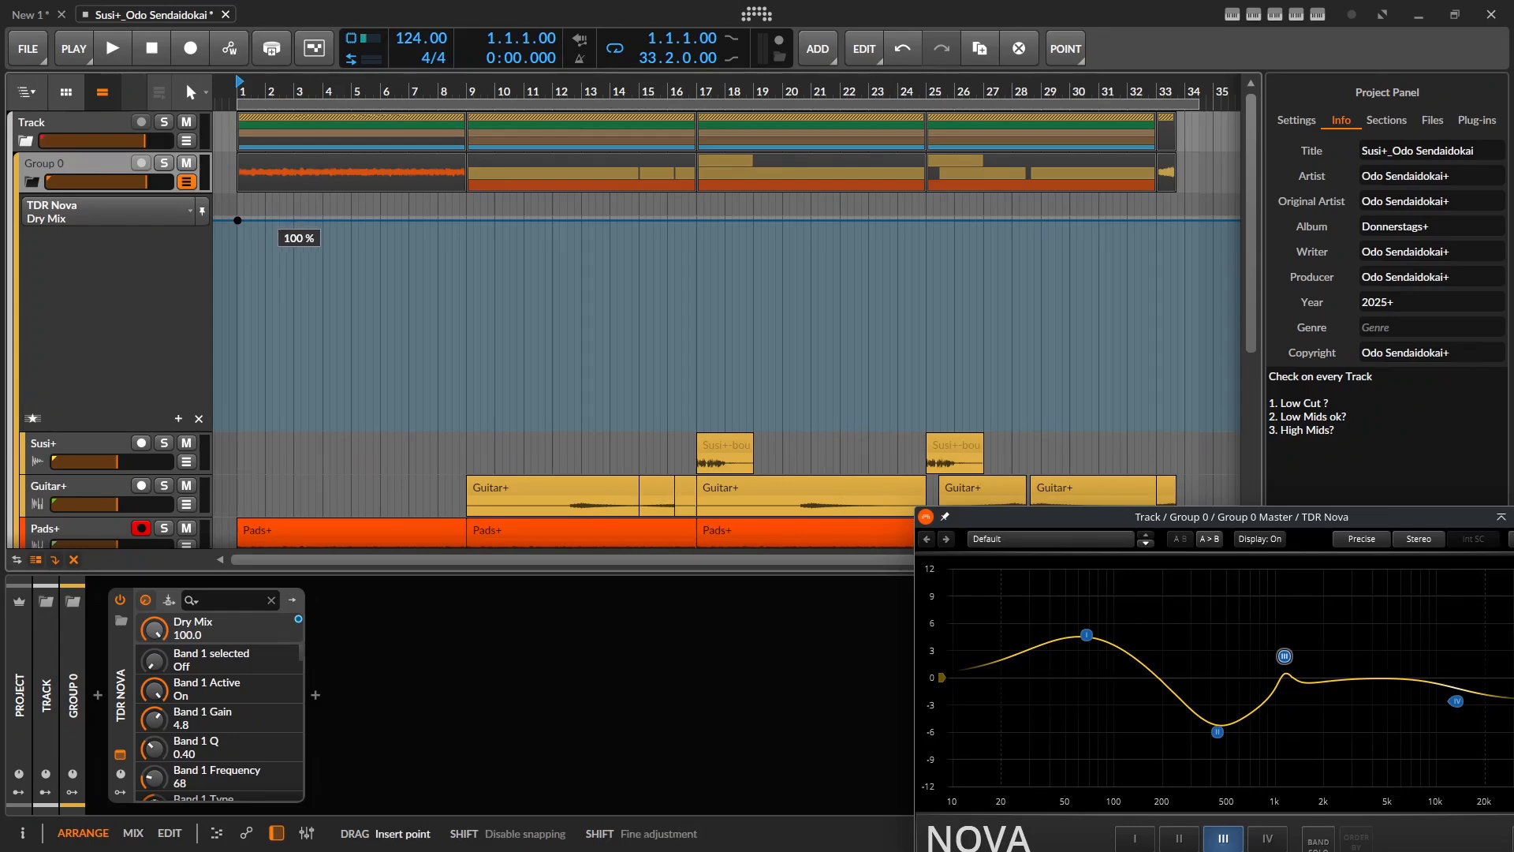
# Step: Draw rising and falling Dry Mix automation for Group 0's TDR Nova across the arrangement, curving segments around bars 8 to 14 and ending at 100 %
pyautogui.moveTo(267, 221); pyautogui.dragTo(488, 272)
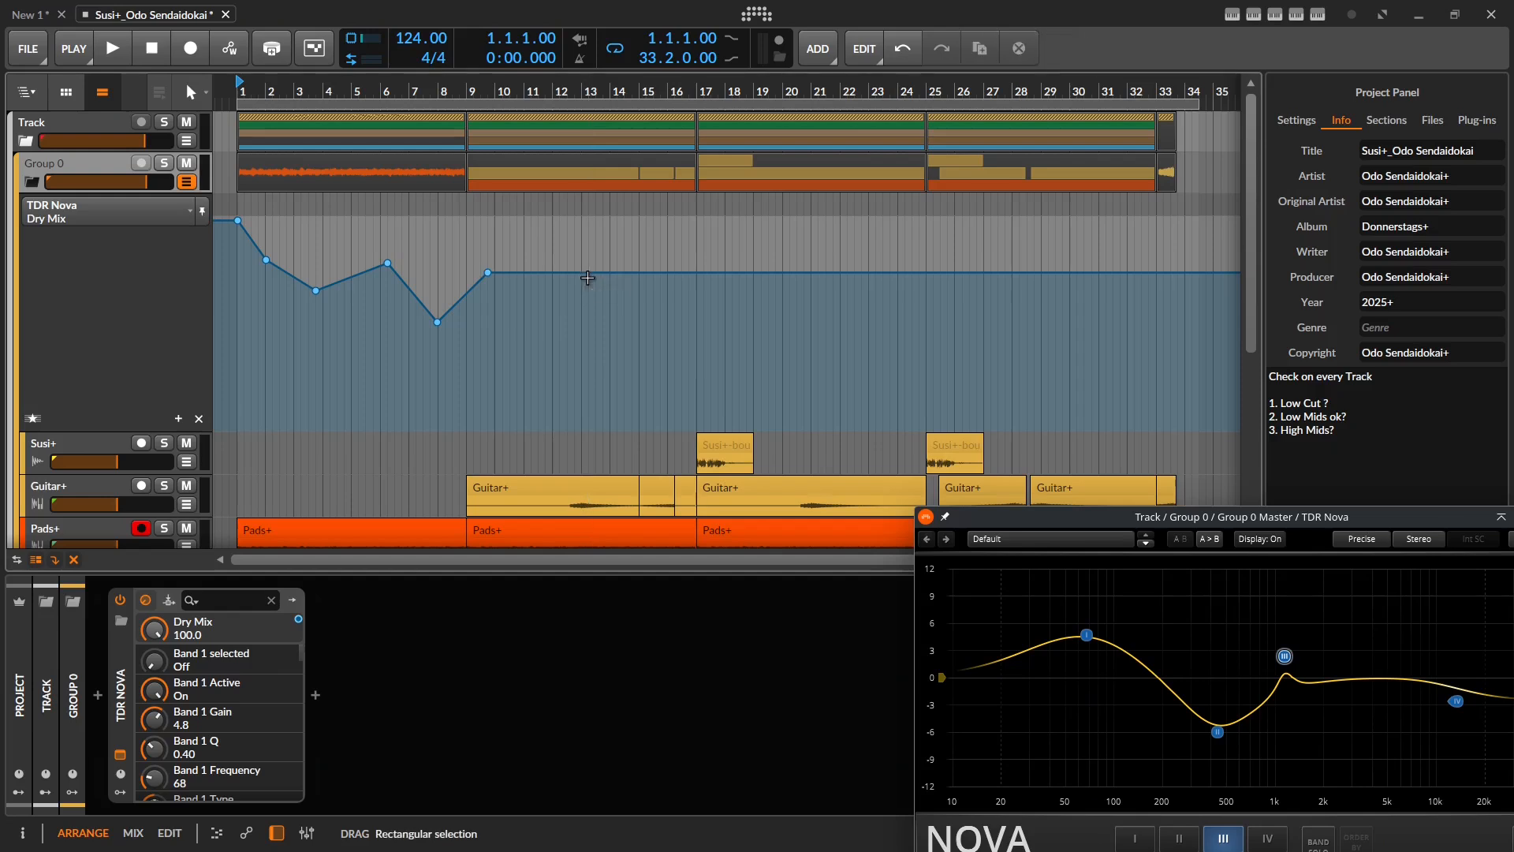
pyautogui.moveTo(592, 272); pyautogui.dragTo(632, 299)
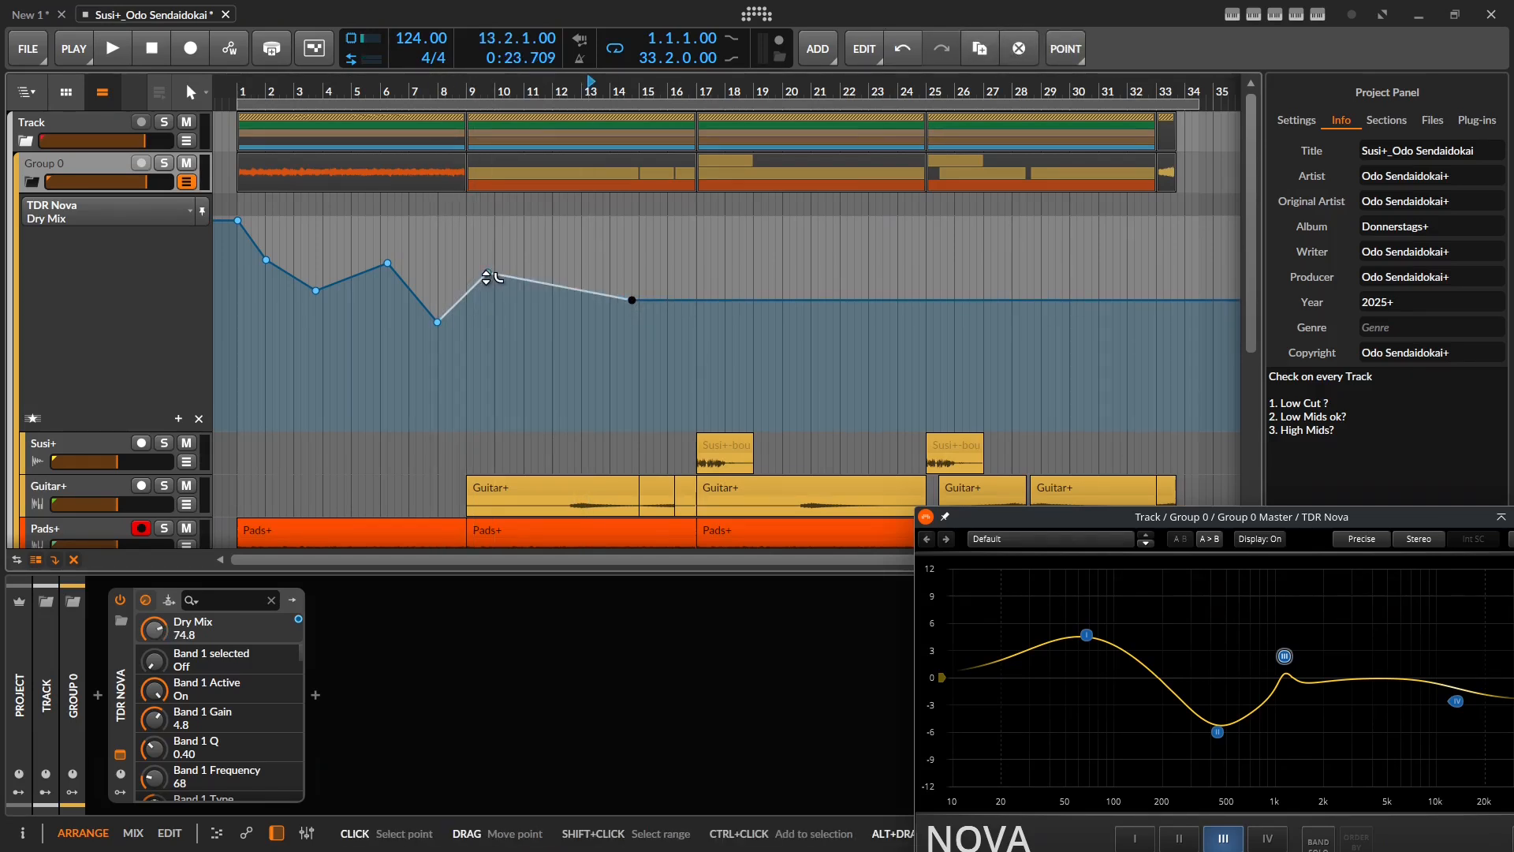
pyautogui.hscroll(2, 473, 276)
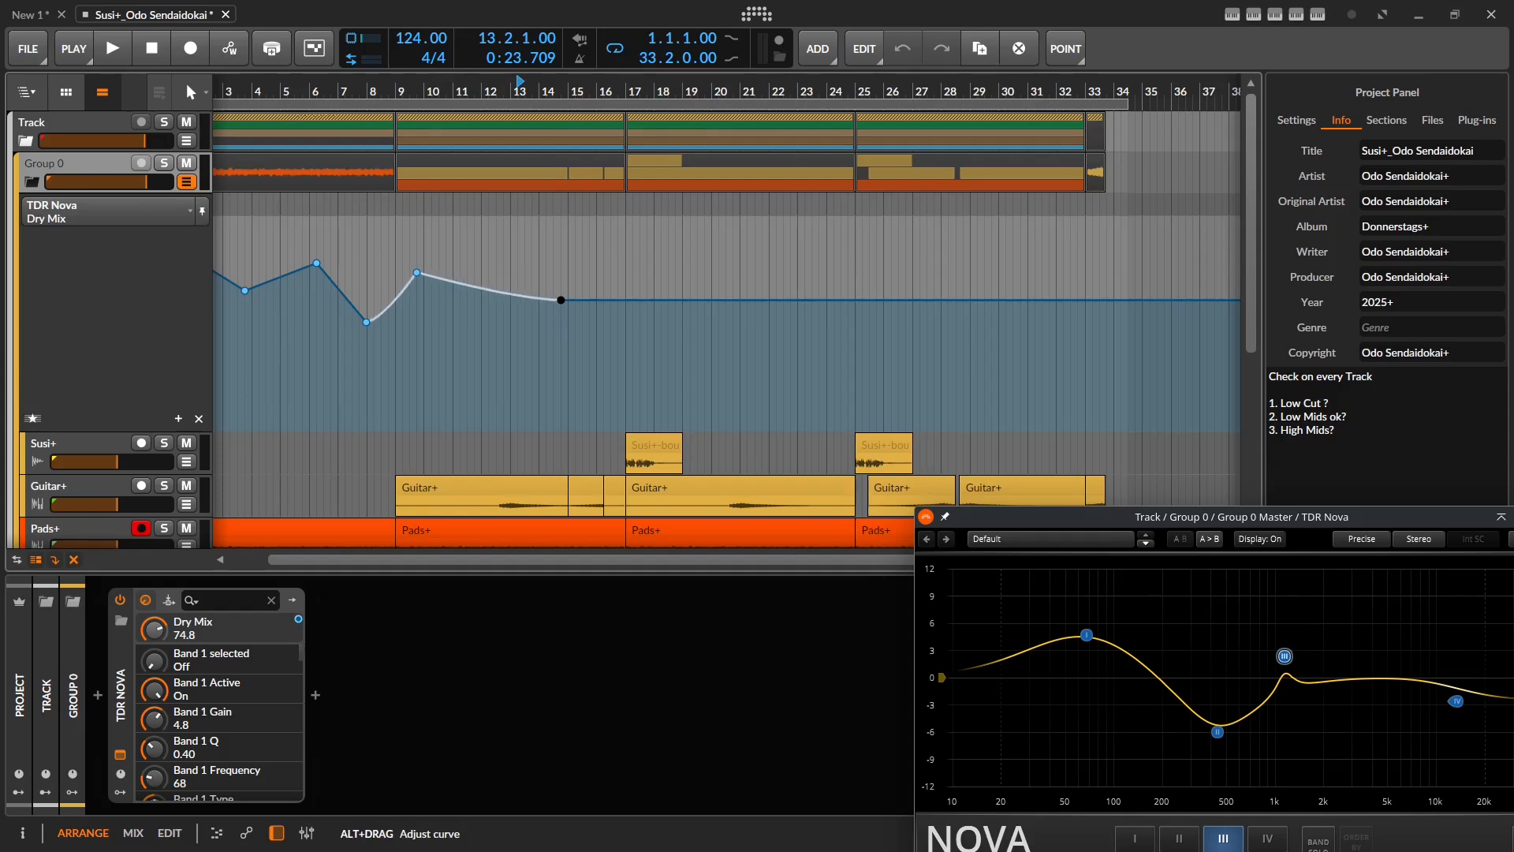
pyautogui.moveTo(641, 300); pyautogui.dragTo(1042, 294)
pyautogui.moveTo(1063, 294); pyautogui.dragTo(1085, 246)
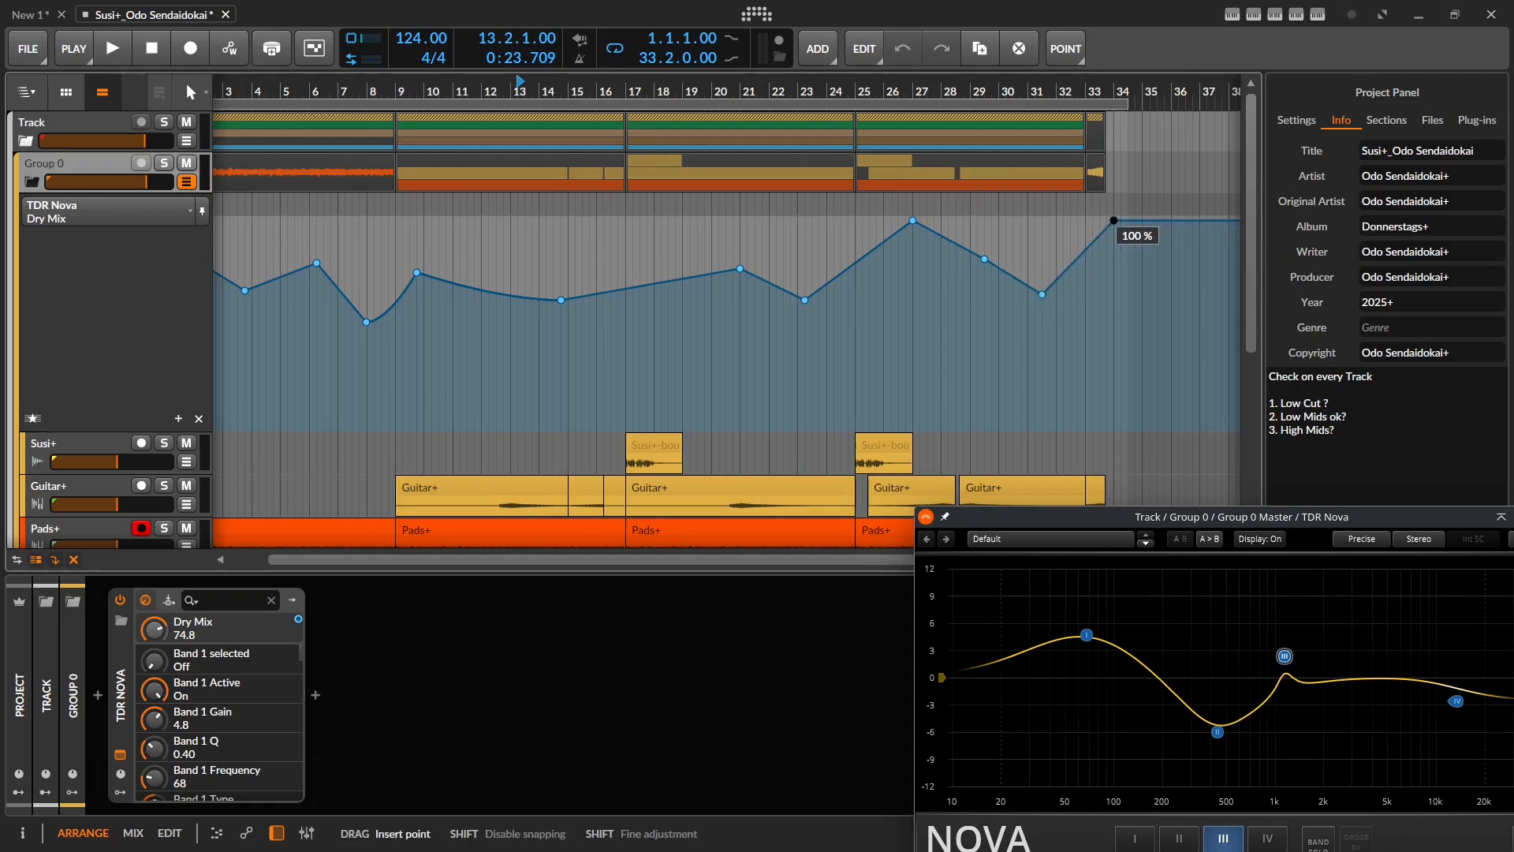